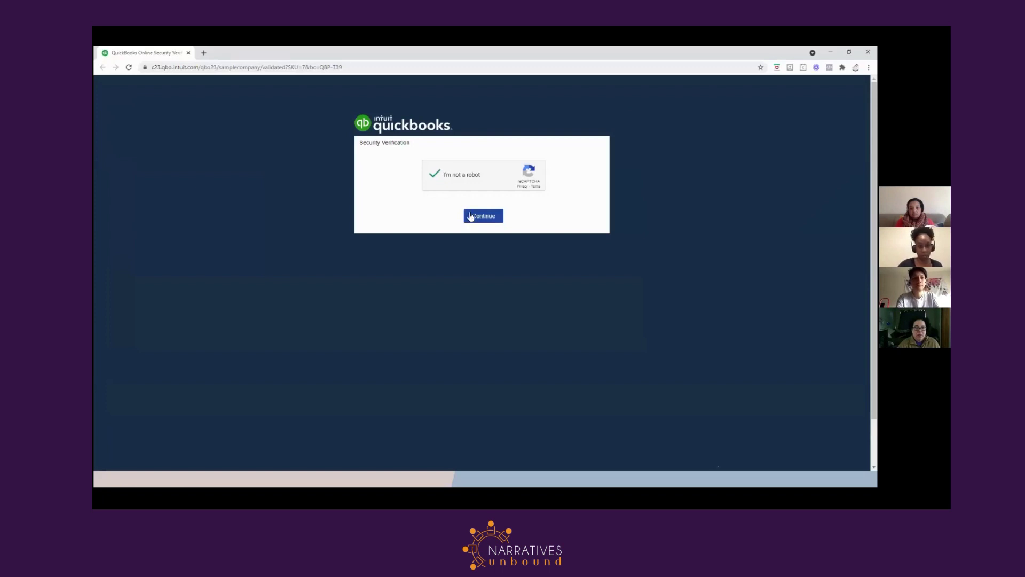
Continue past the security verification into the sample company and show the dashboard's business overview
left_click(482, 217)
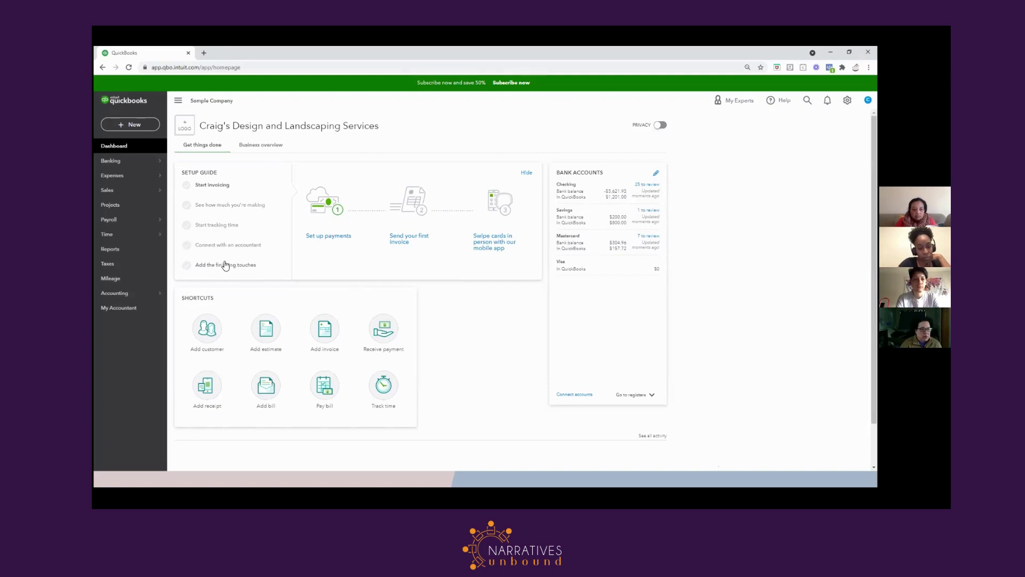
left_click(258, 147)
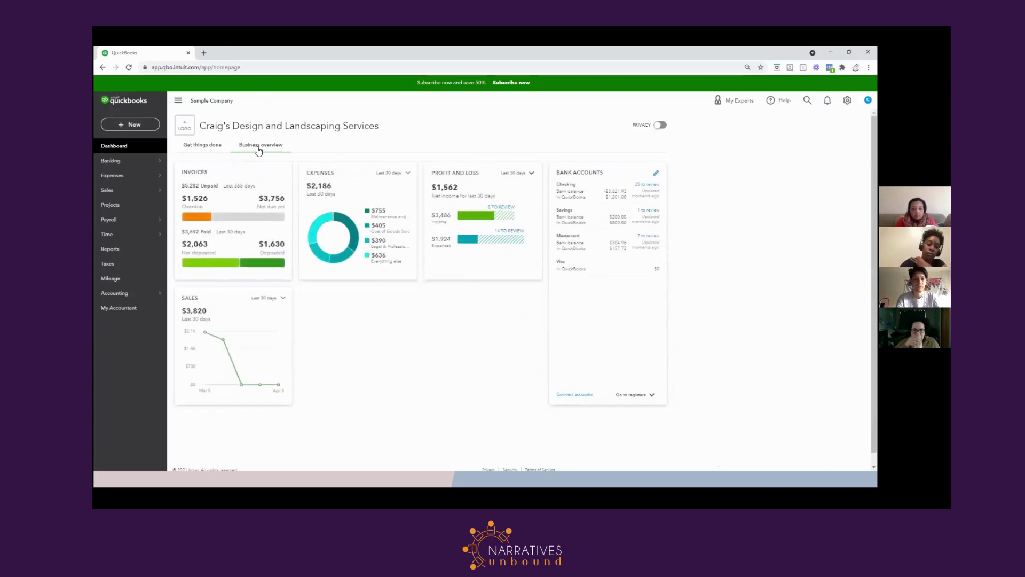
mouse_move(487, 243)
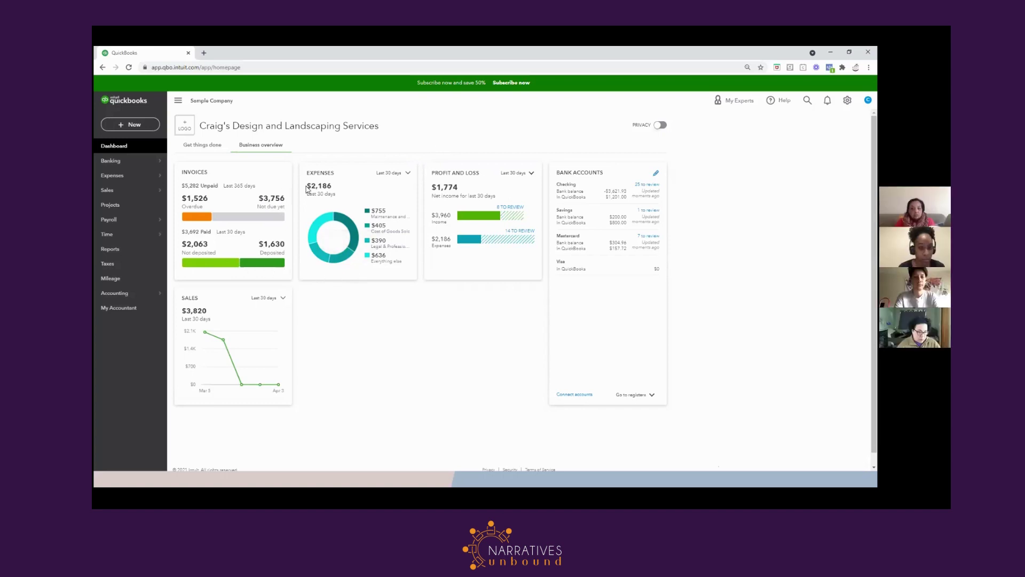
View the dashboard's expenses chart for this quarter and return its period to the last 30 days
left_click(408, 173)
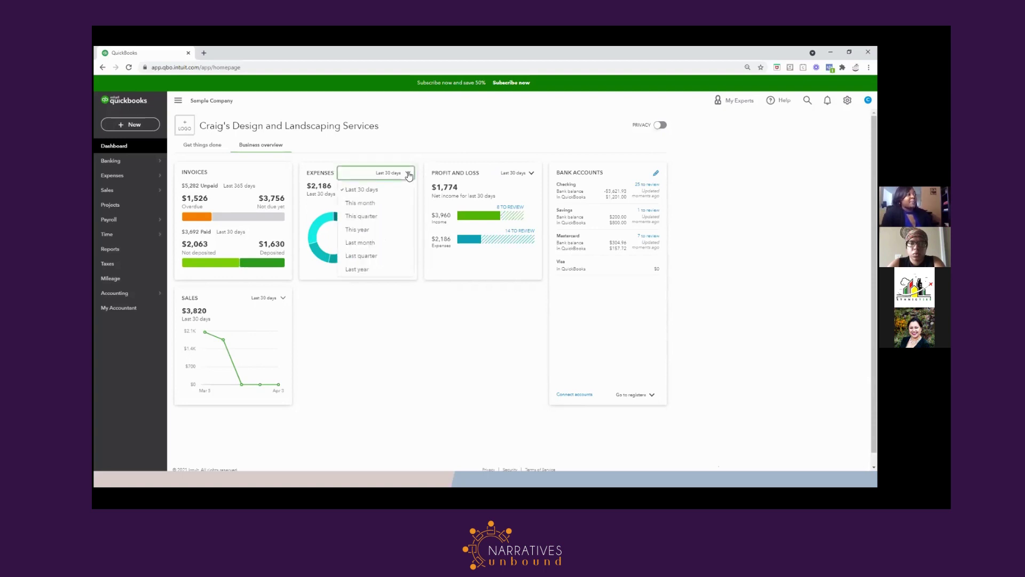
left_click(398, 216)
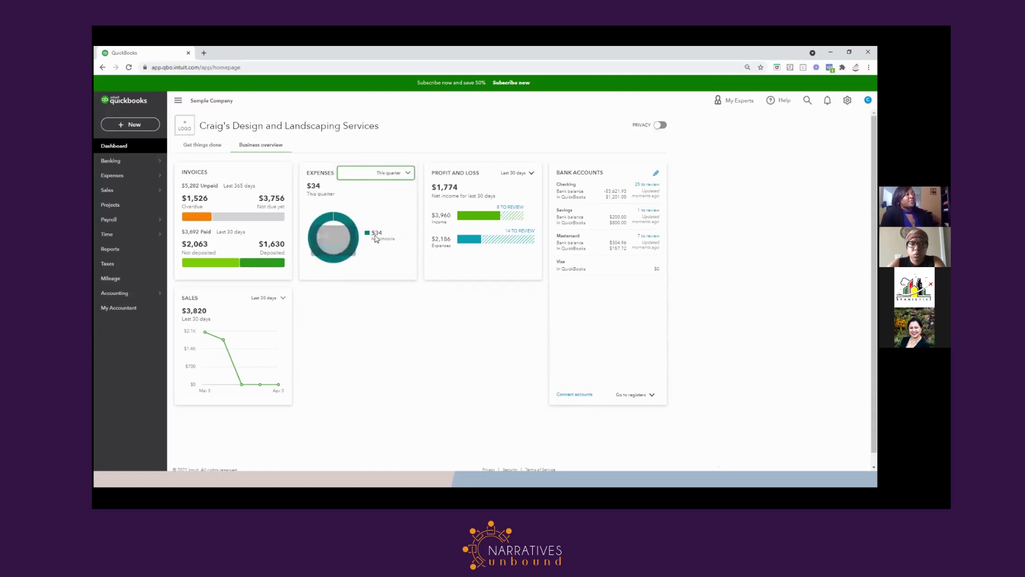
left_click(408, 176)
left_click(374, 190)
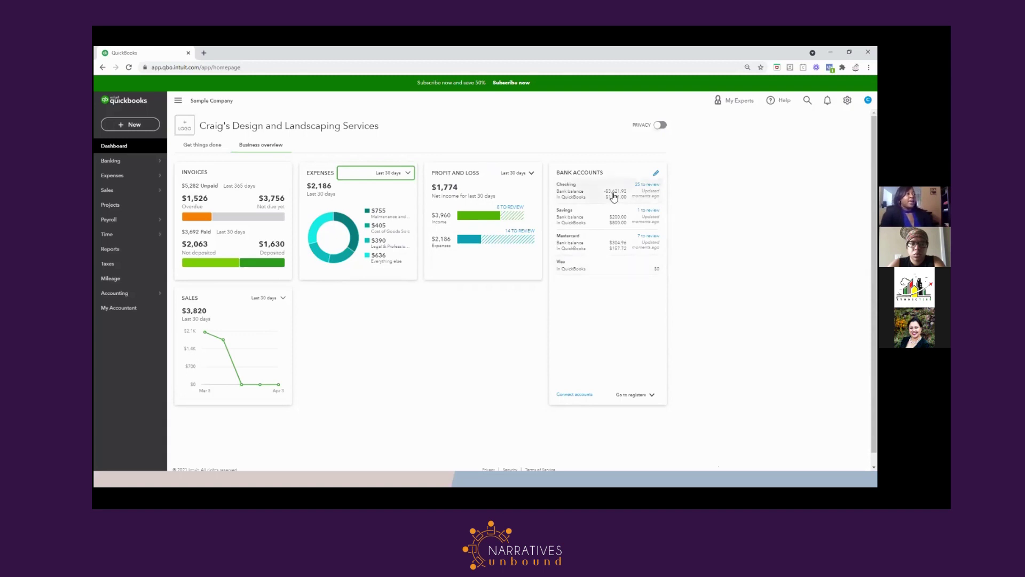
Open the bank transactions, dismiss the bank connection message, and update the linked accounts
mouse_move(130, 175)
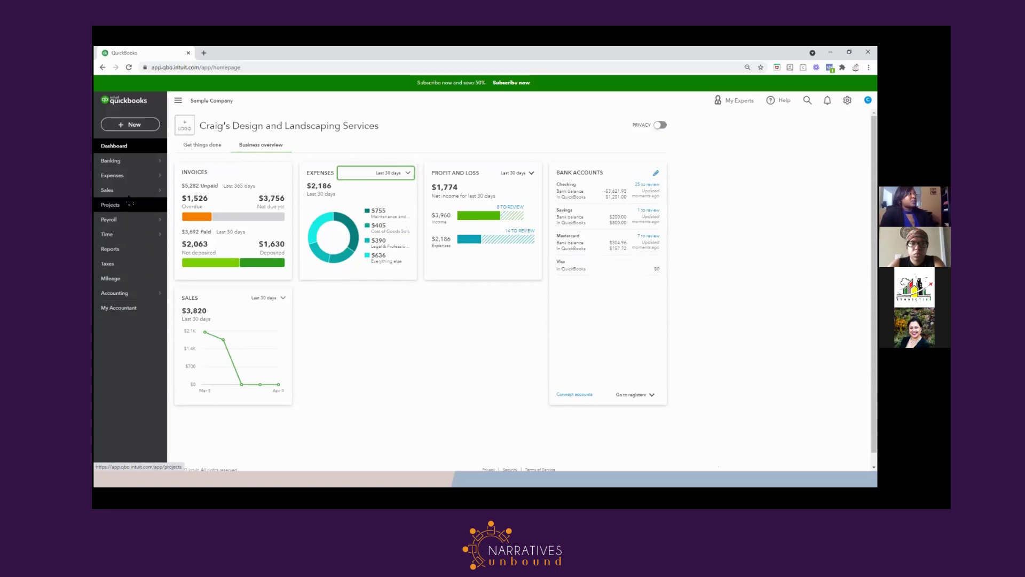
left_click(138, 167)
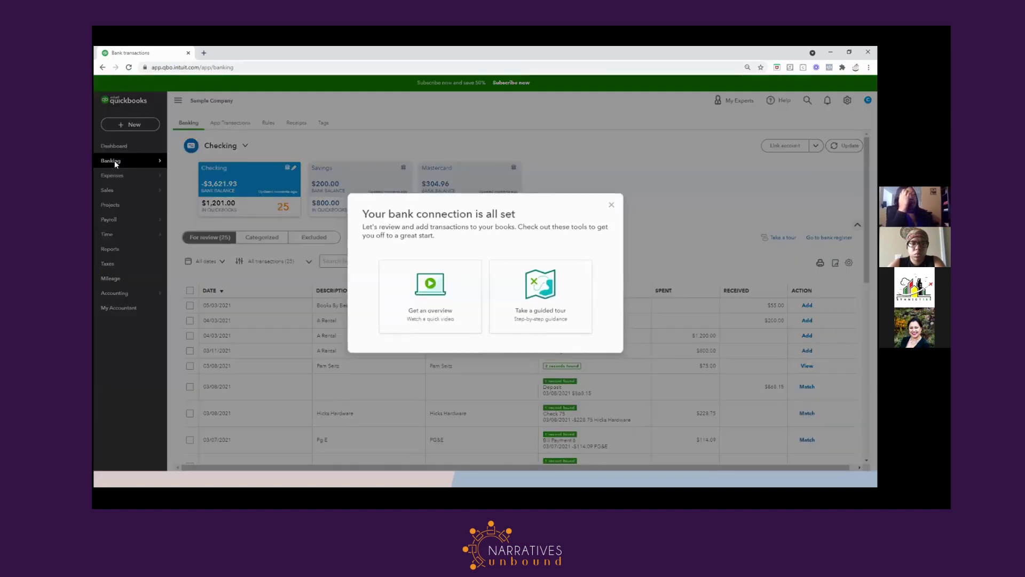
left_click(611, 205)
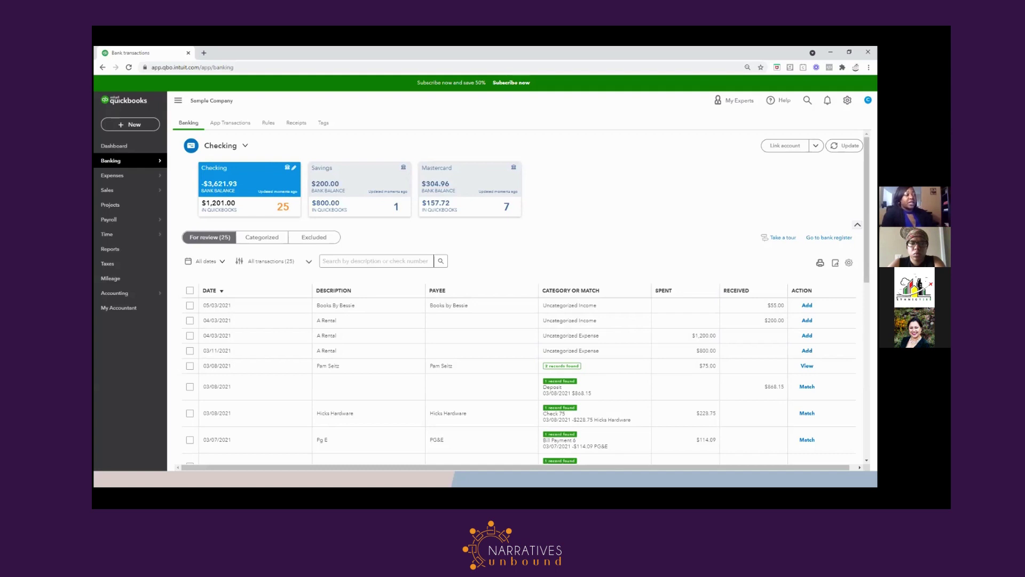
left_click(844, 146)
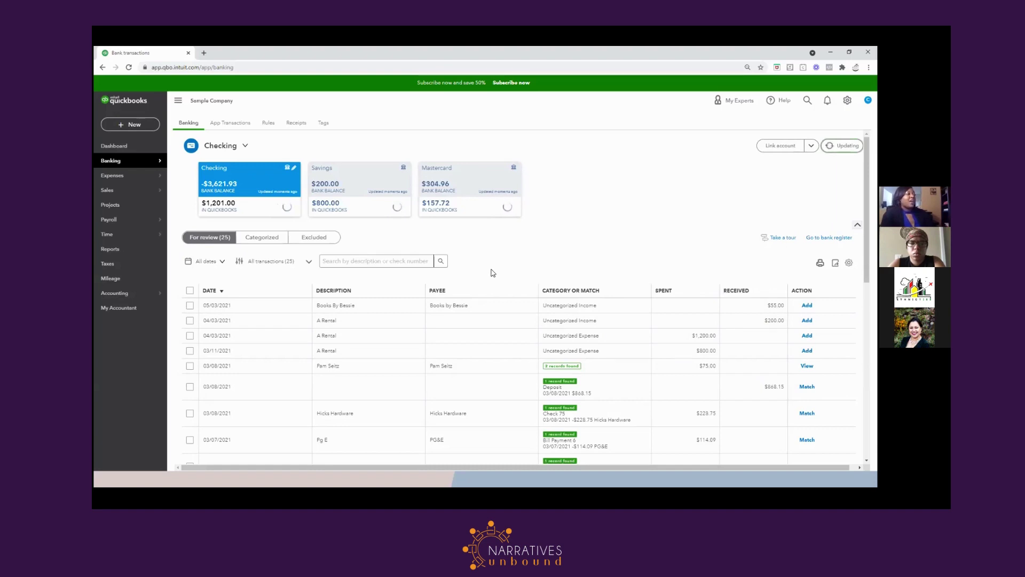
View the categorization details of the 05/03/2021 Books By Bessie transaction and collapse them
left_click(371, 312)
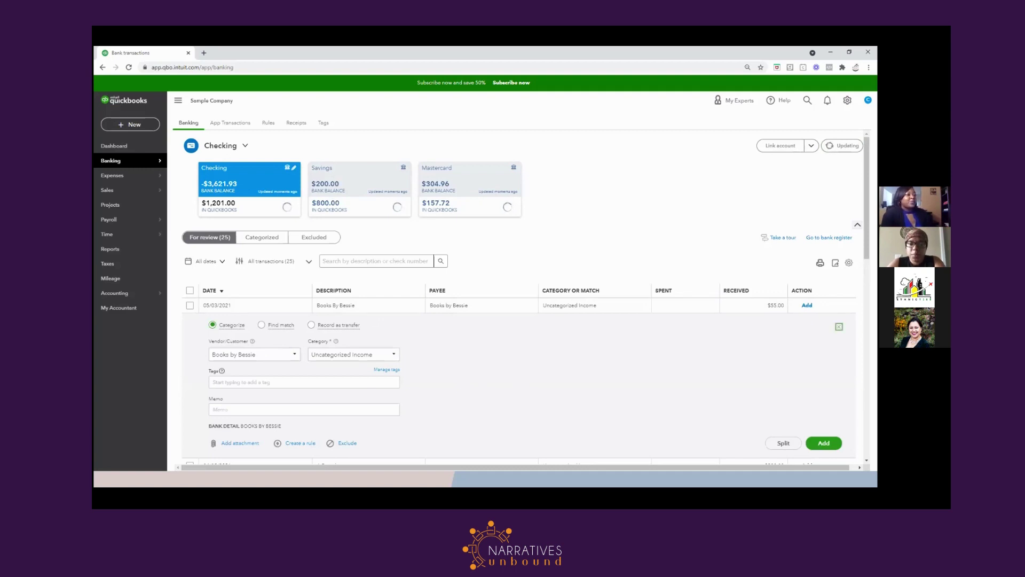
left_click(840, 326)
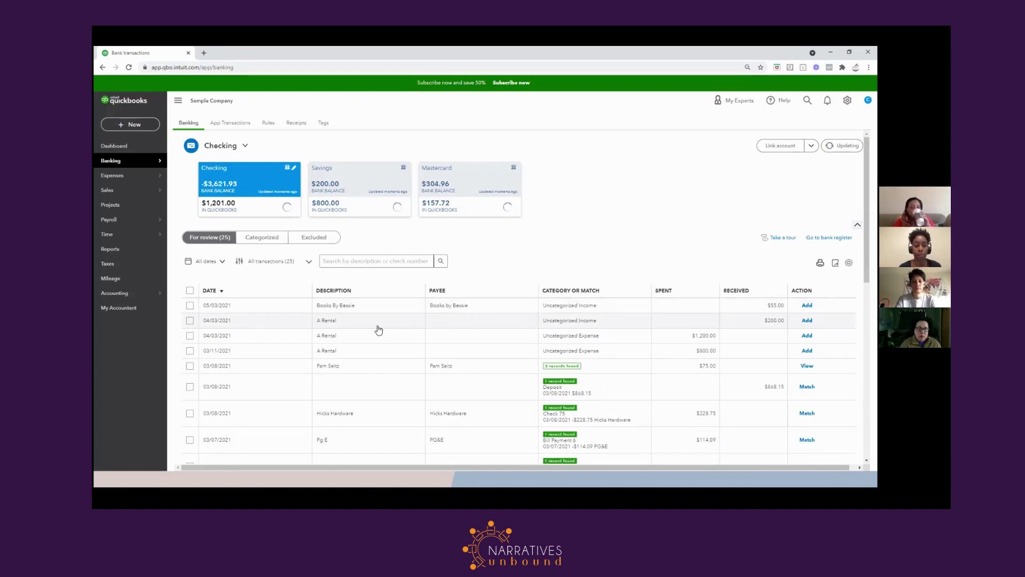
Expand the 03/07/2021 Pg E transaction and switch it from finding a match to Categorize
scroll(378, 326, "down", 1)
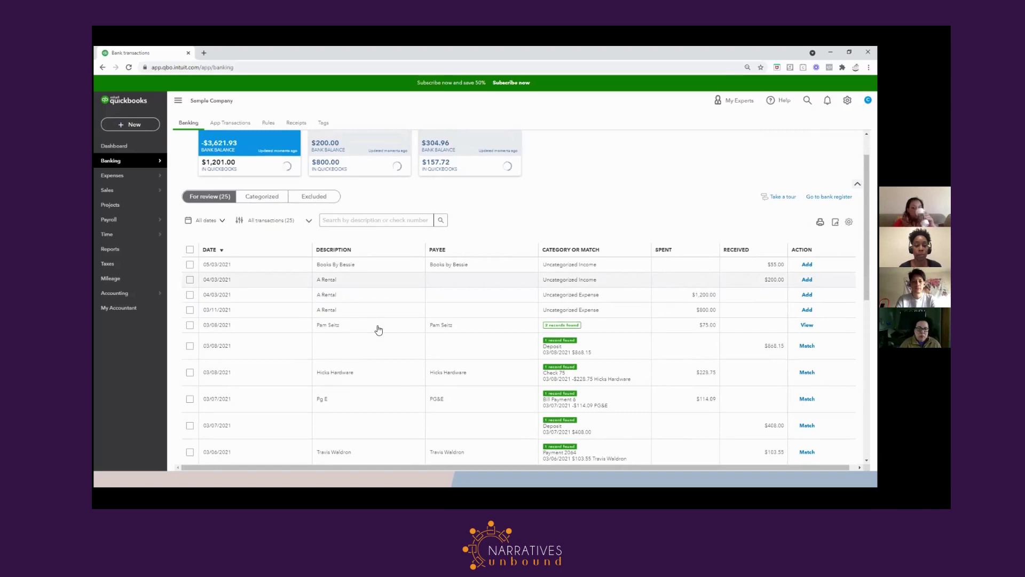
scroll(378, 328, "down", 2)
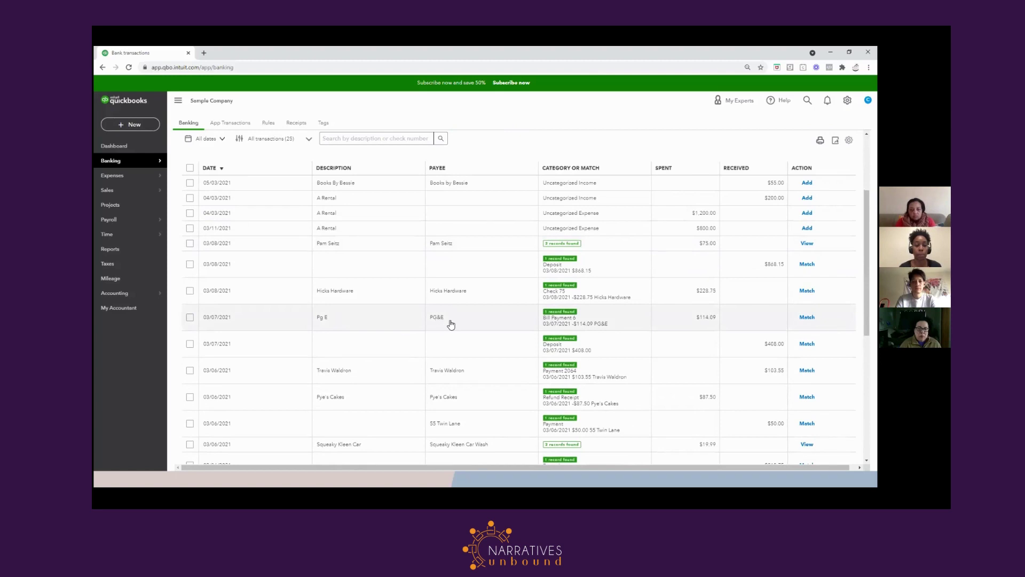
left_click(394, 323)
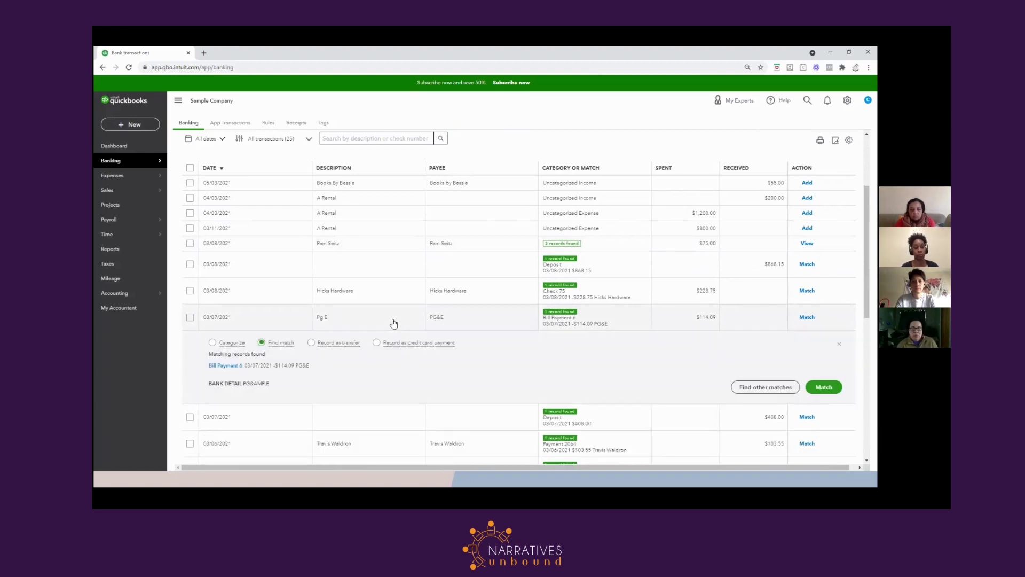
left_click(223, 347)
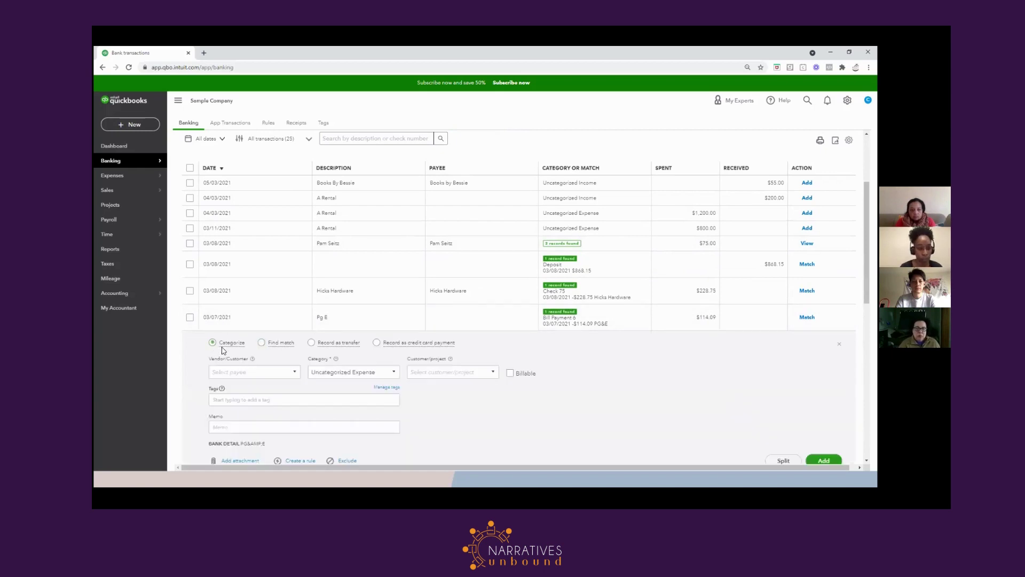
scroll(293, 374, "down", 2)
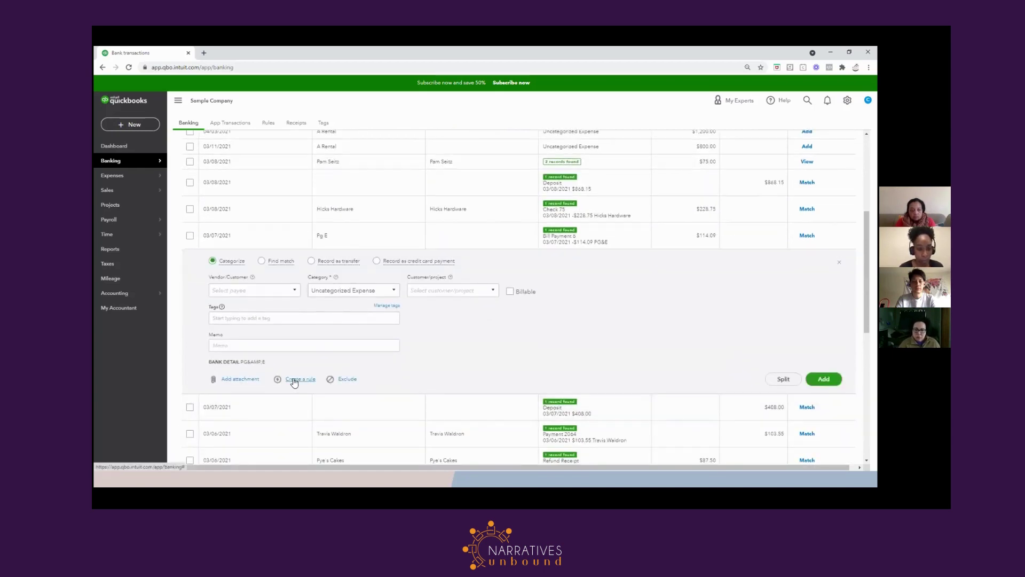
Draft a bank rule from the Pg E transaction with the category Utilities:Gas and Electric, and close it without saving
left_click(294, 380)
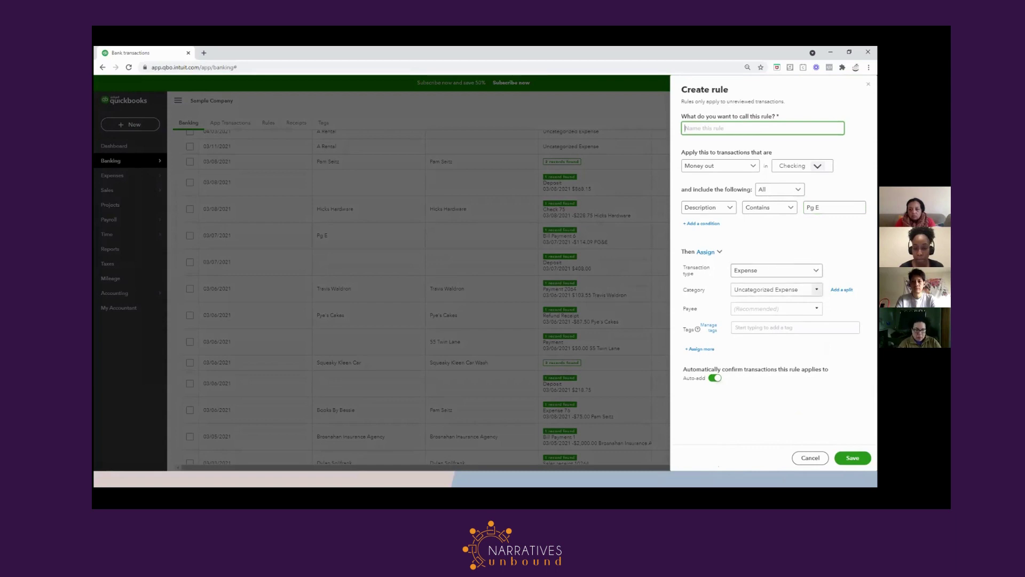
left_click(817, 289)
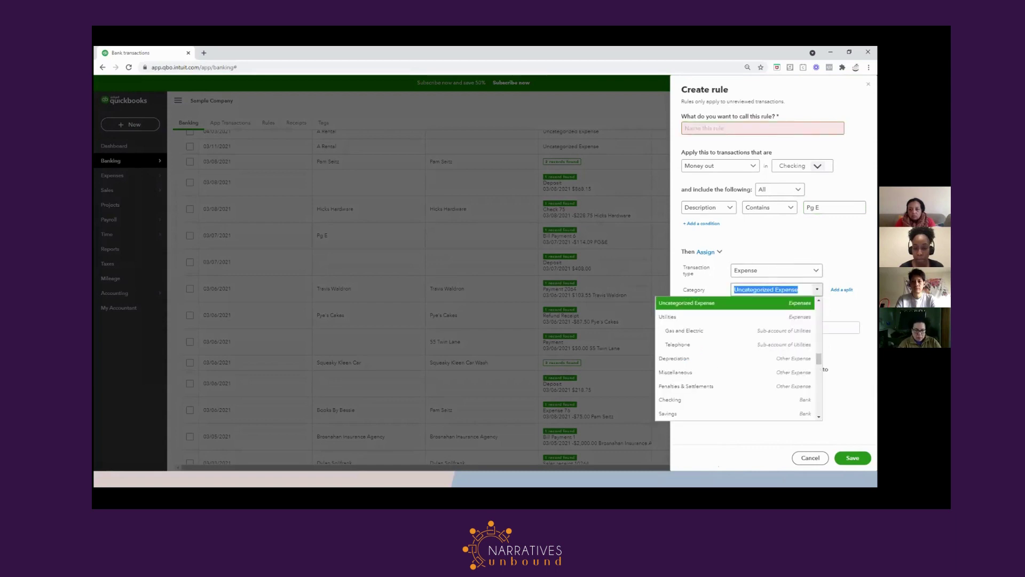
left_click(772, 330)
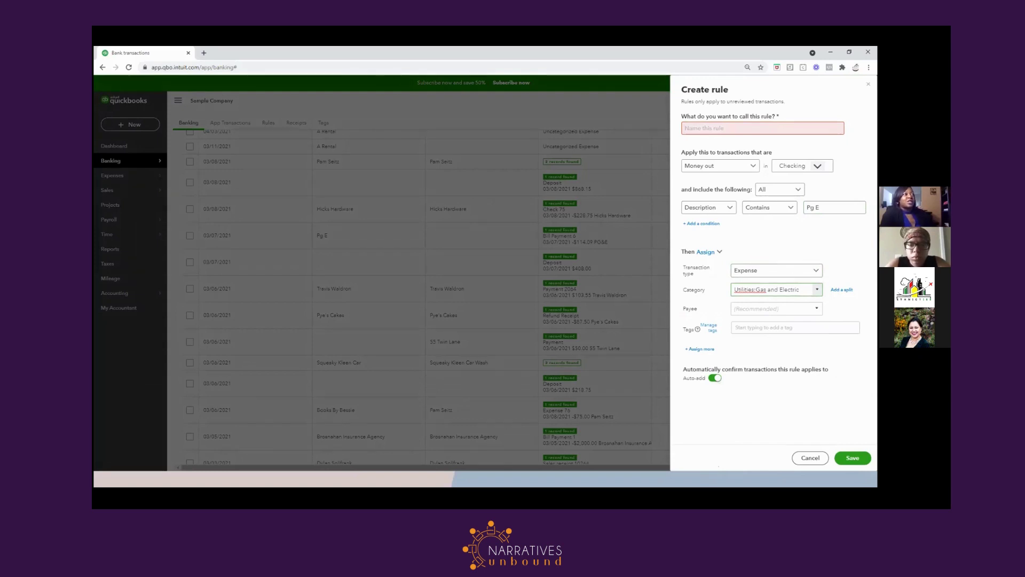
left_click(868, 84)
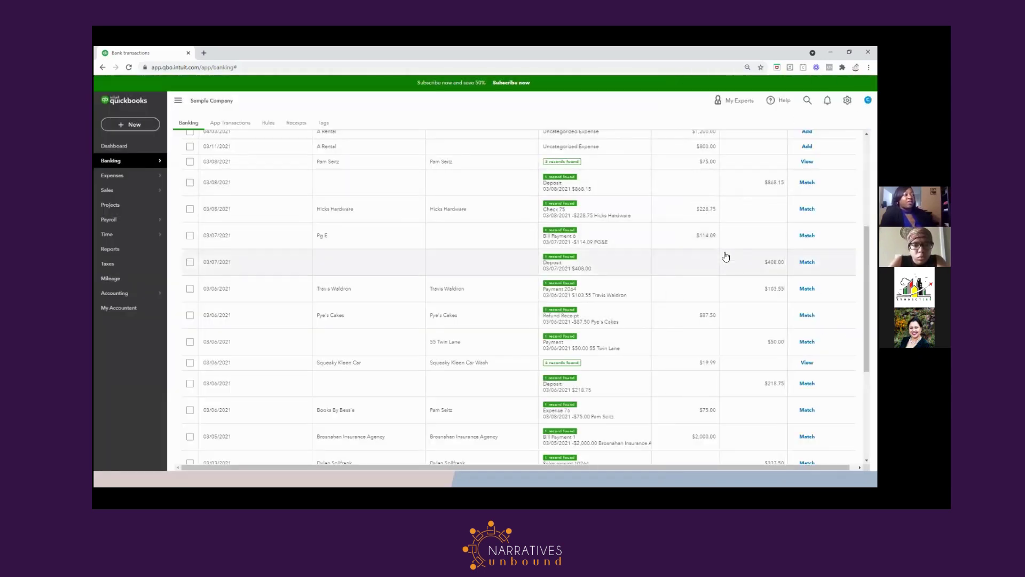
View the Receipts page with its upload options and return to the bank transactions
scroll(722, 246, "up", 3)
scroll(726, 257, "up", 2)
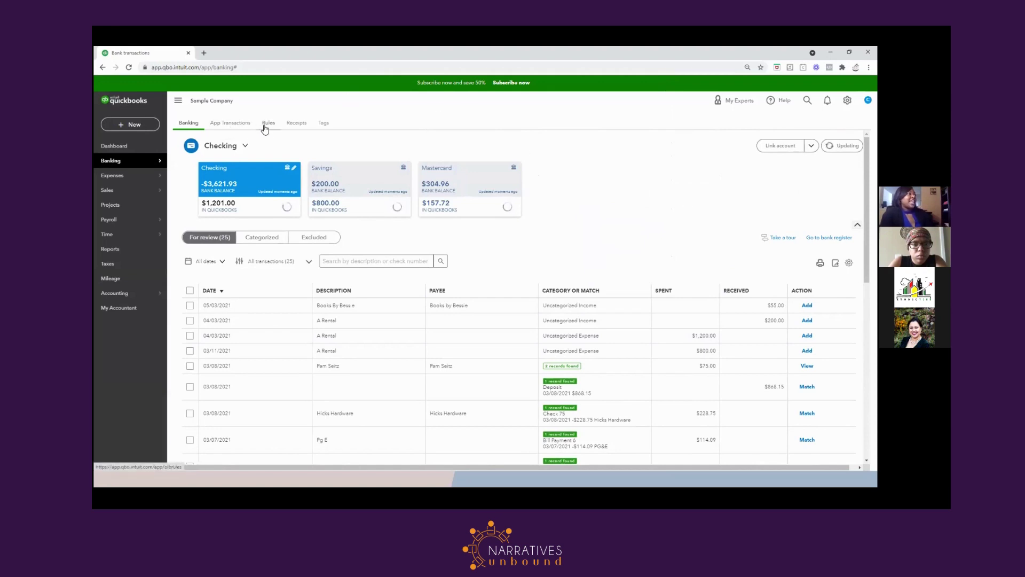
left_click(292, 126)
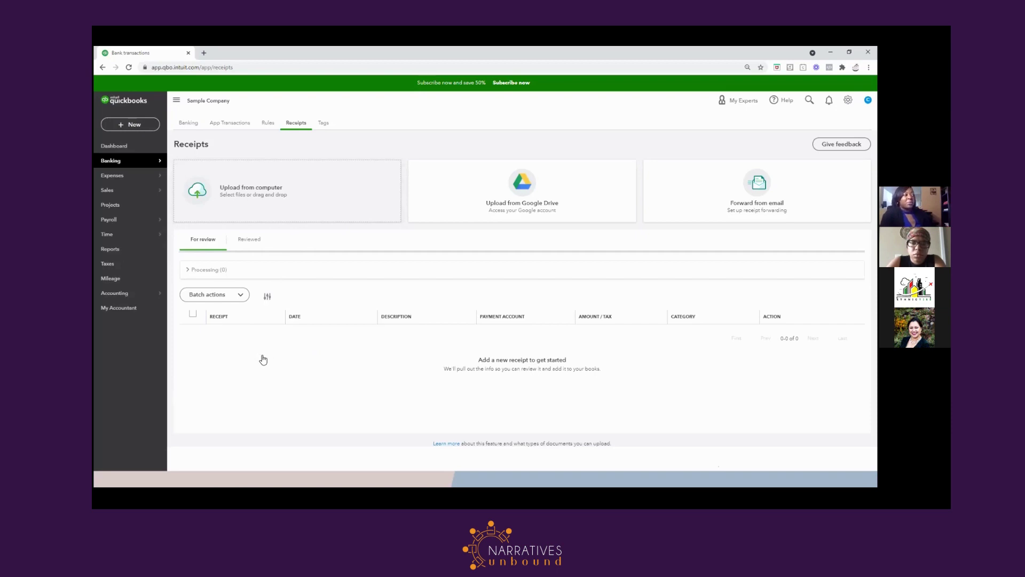
left_click(188, 124)
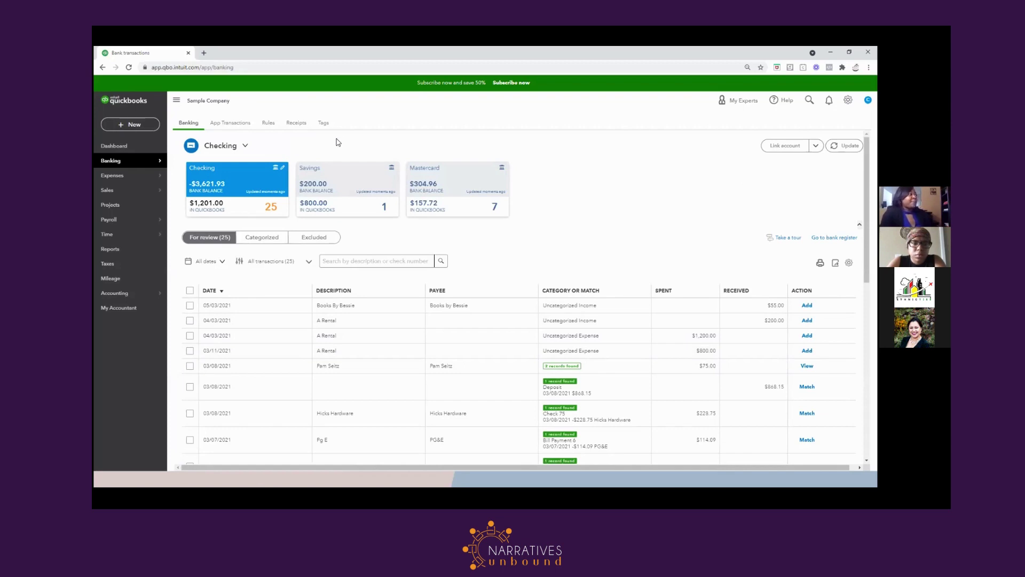
Reopen the Receipts page, view the receipt forwarding setup for a custom email address, and close it
mouse_move(148, 167)
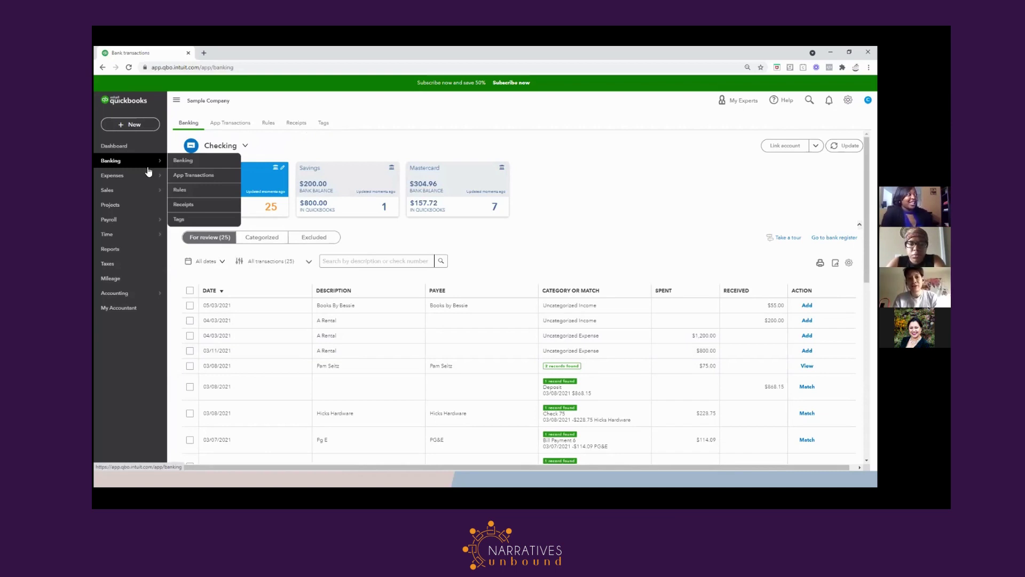
left_click(295, 124)
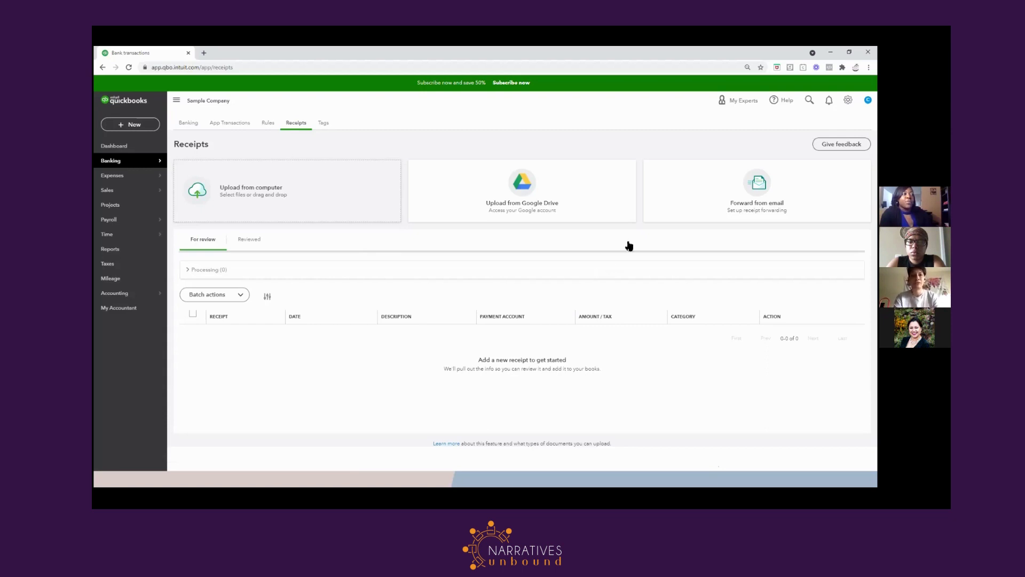
left_click(751, 212)
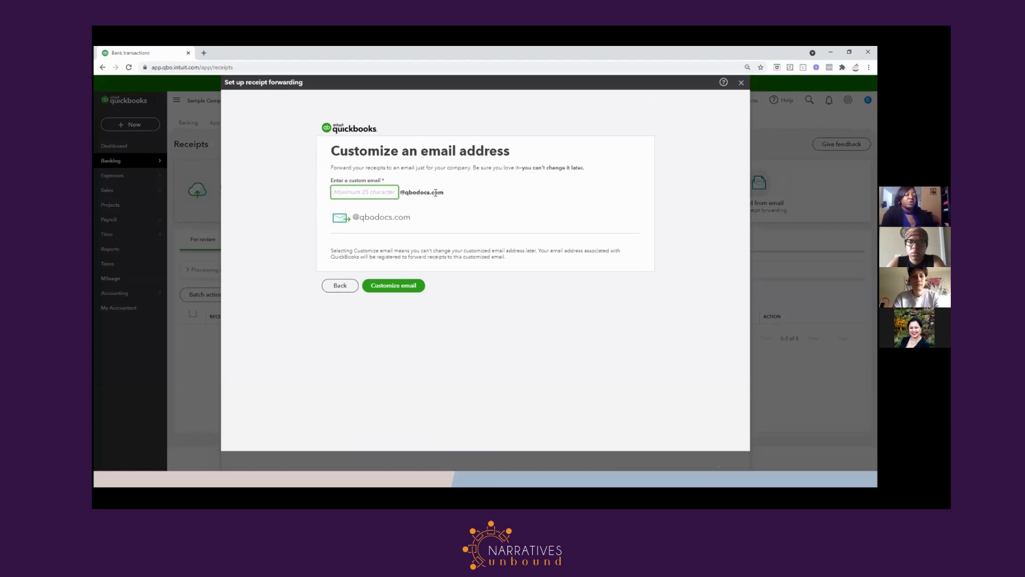
left_click(741, 86)
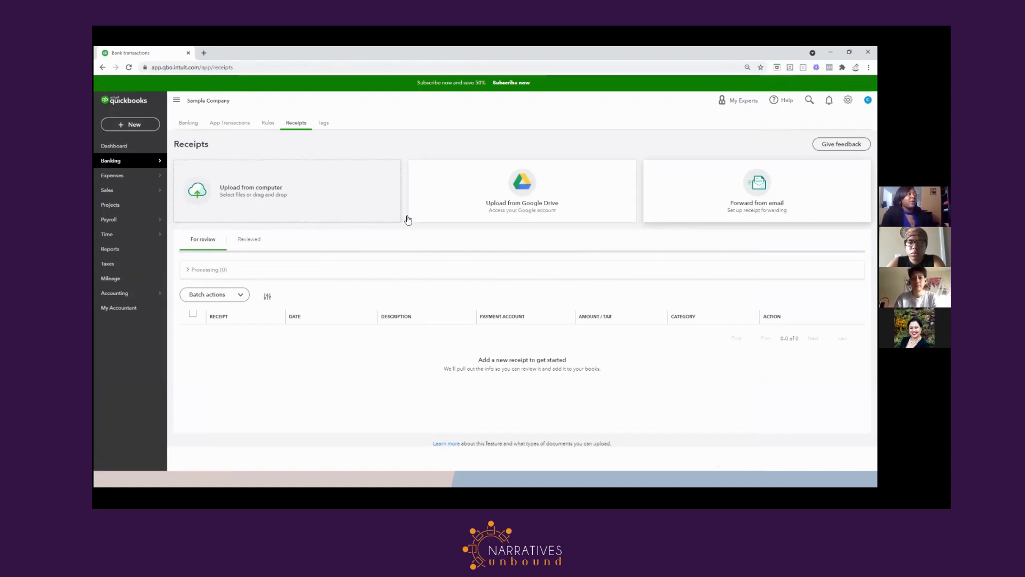
Leave the Receipts page for the bank transactions and open the Expense Transactions list
mouse_move(129, 175)
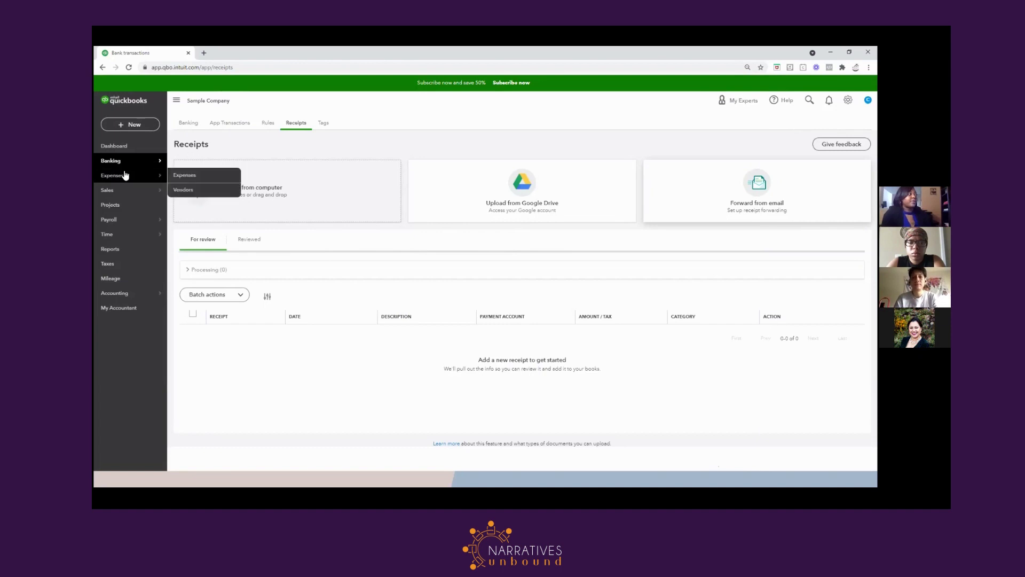
left_click(188, 124)
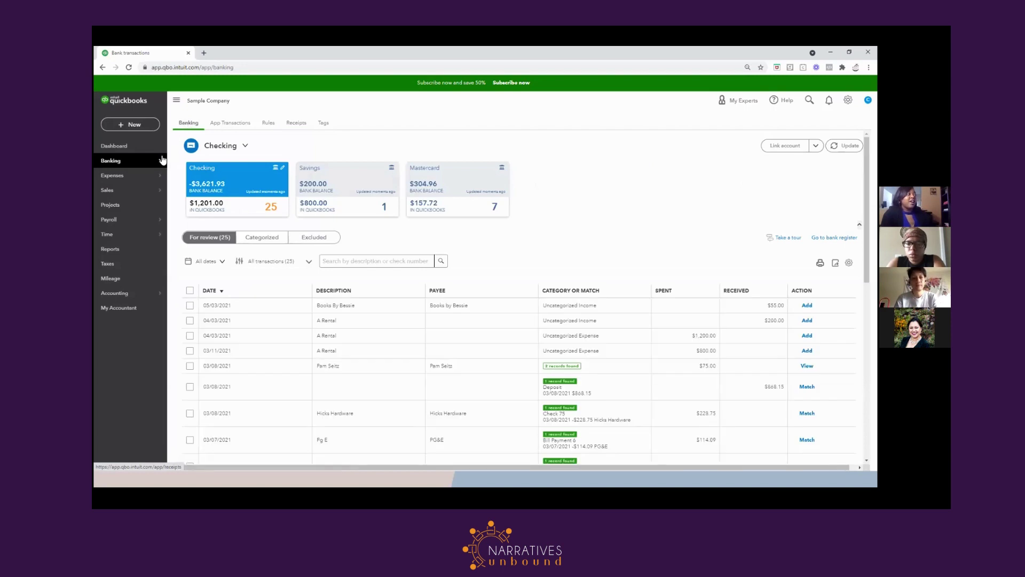
mouse_move(111, 176)
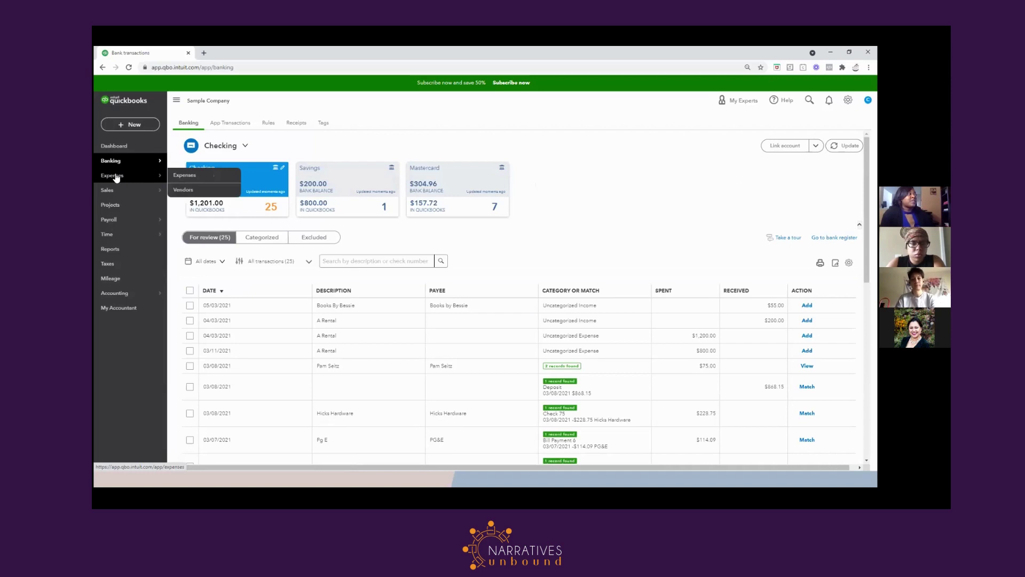
left_click(118, 178)
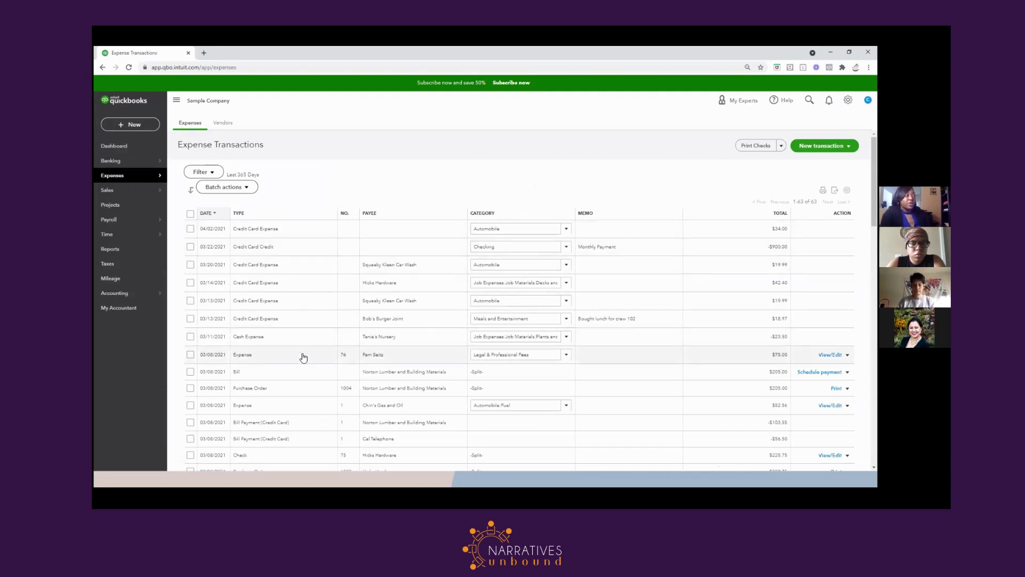
Open the transaction list of the vendor Bob's Burger Joint and expand the vendor list beside it
left_click(226, 124)
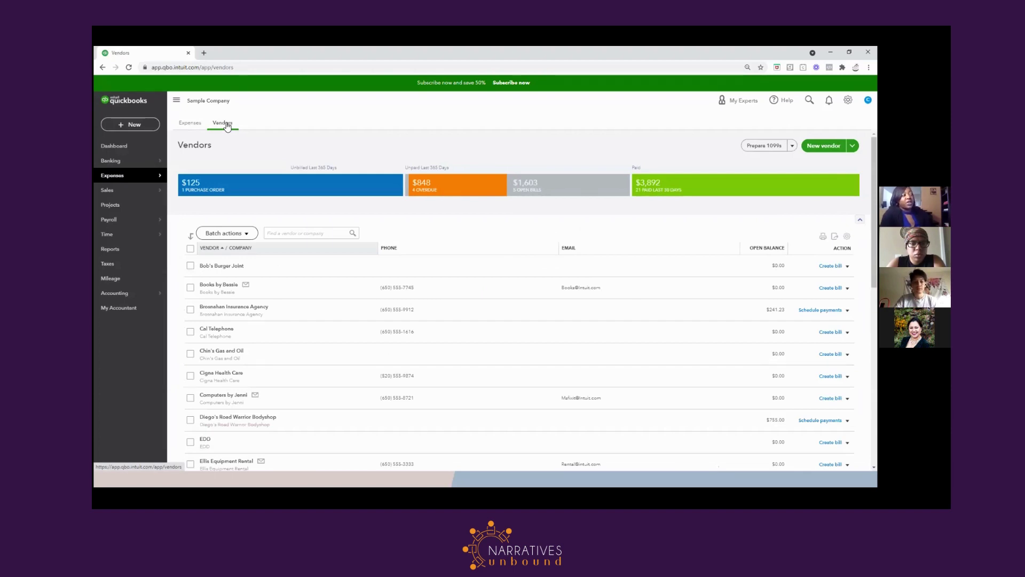
left_click(223, 267)
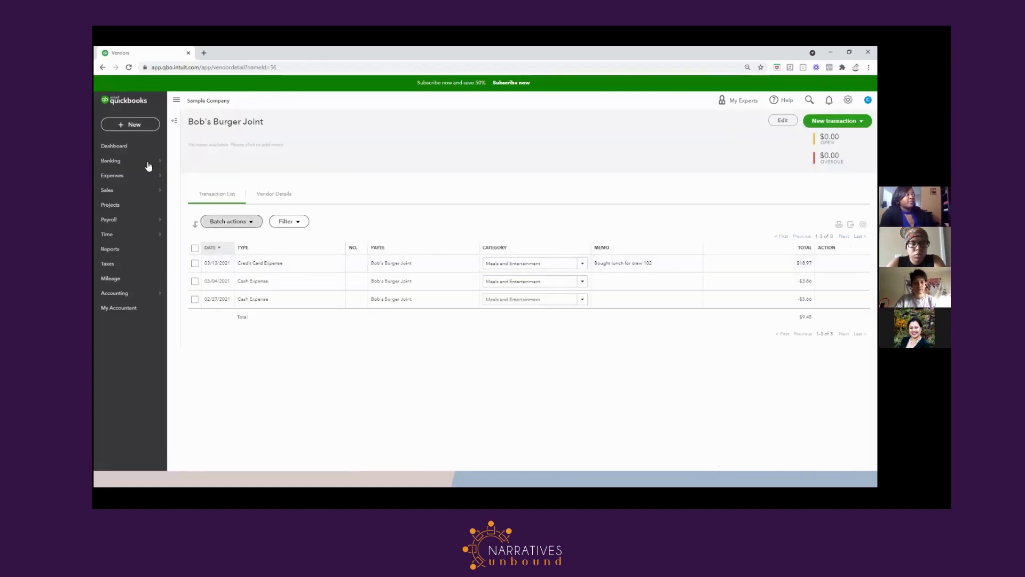
left_click(173, 123)
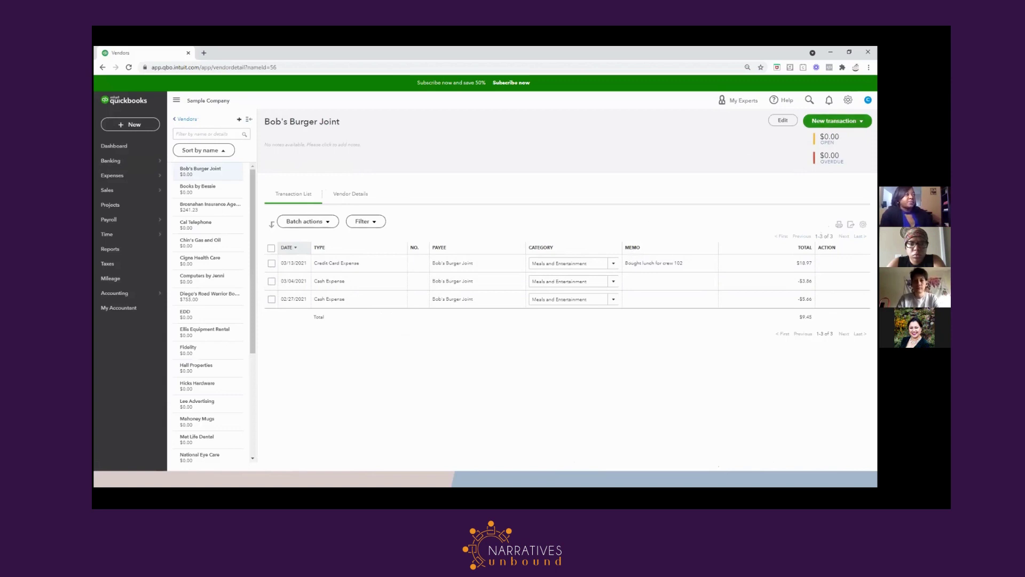
Start a new expense for the vendor Bob's Burger Joint and set its payment method to Visa
left_click(837, 121)
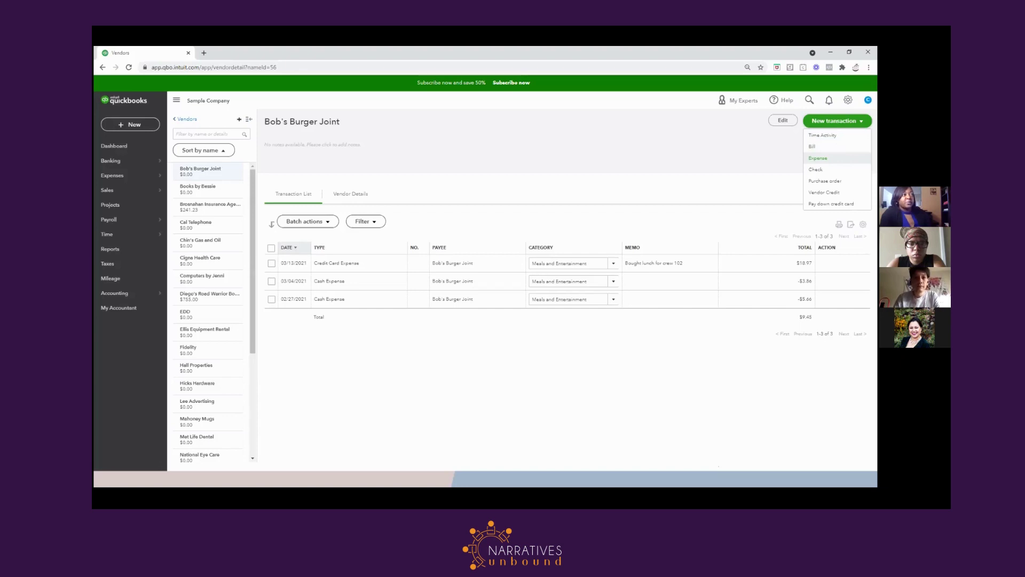
left_click(817, 158)
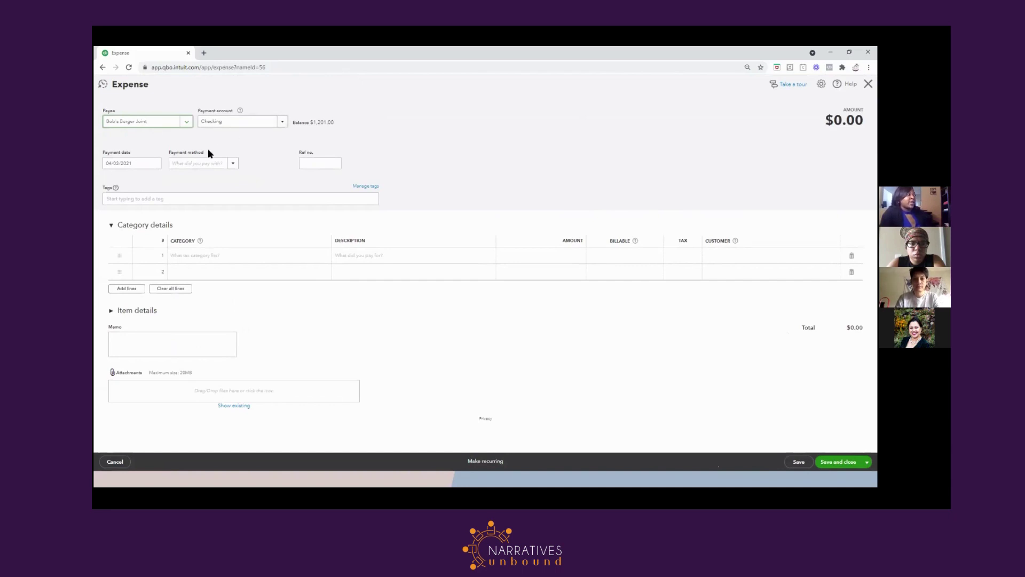
left_click(233, 164)
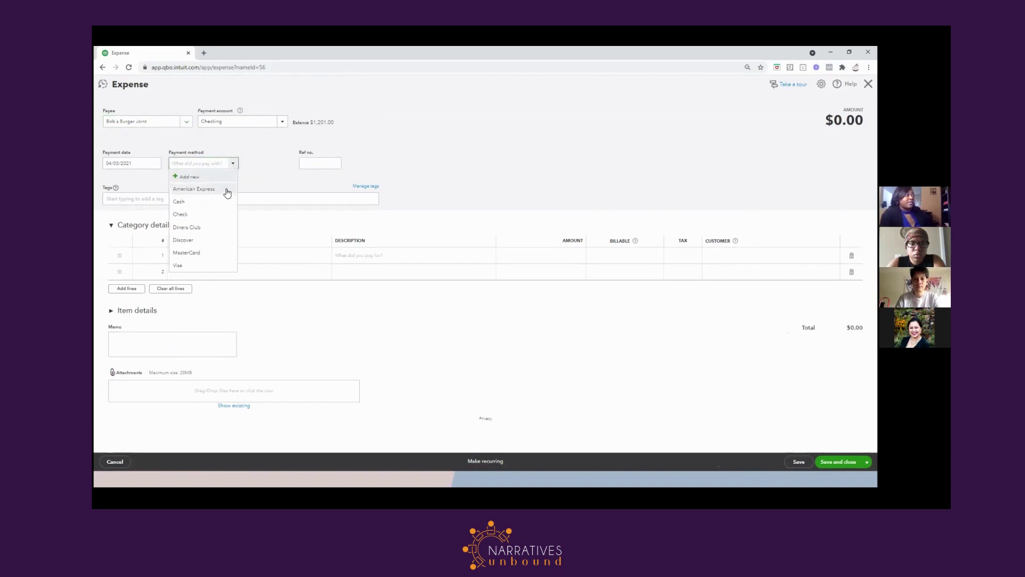
left_click(203, 265)
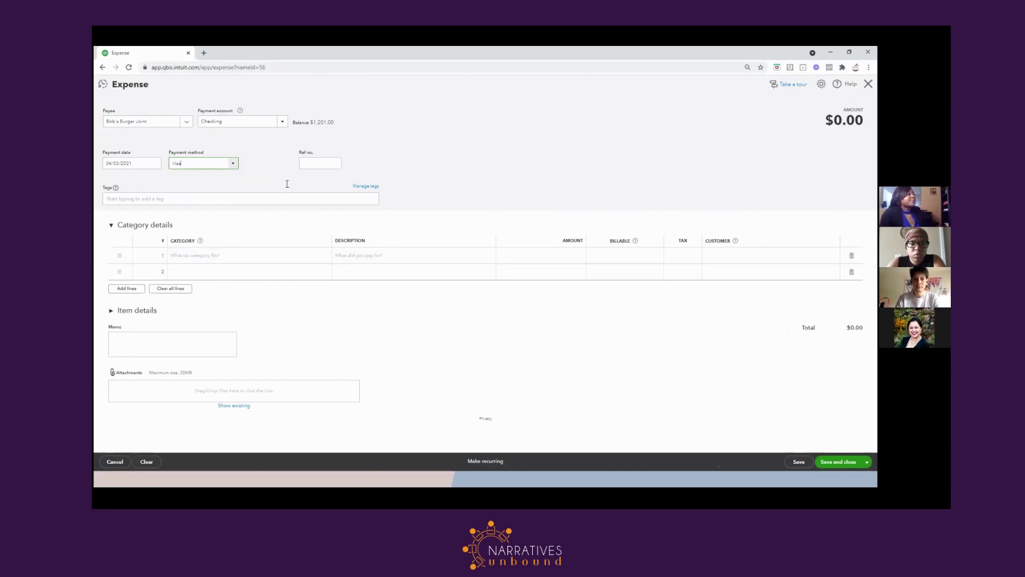
Fill the first category line with Meals and Entertainment, the description "Lunch for Focus on Finances Workshop" and an amount of 200
left_click(199, 256)
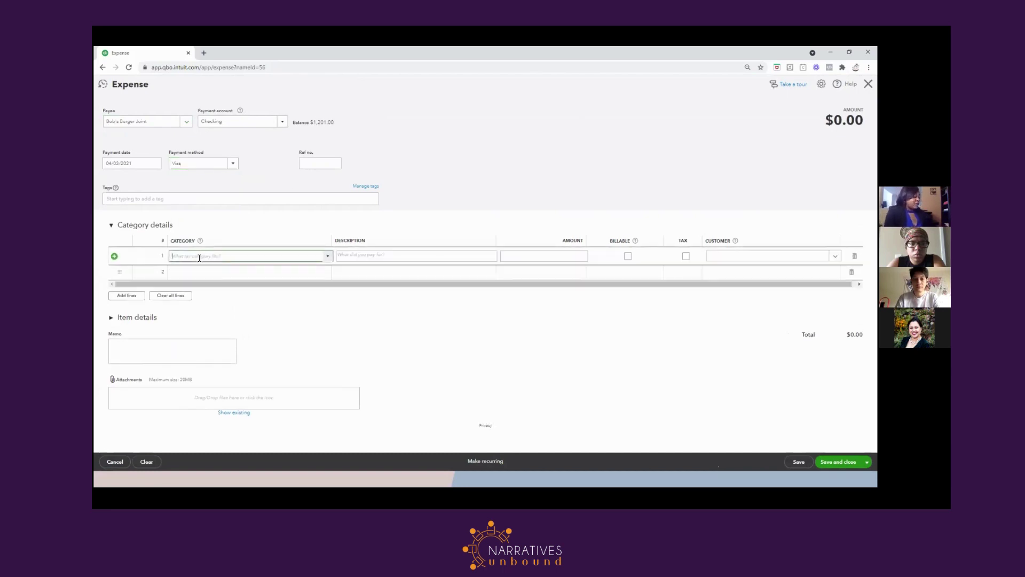
type("Meals and Entertainment")
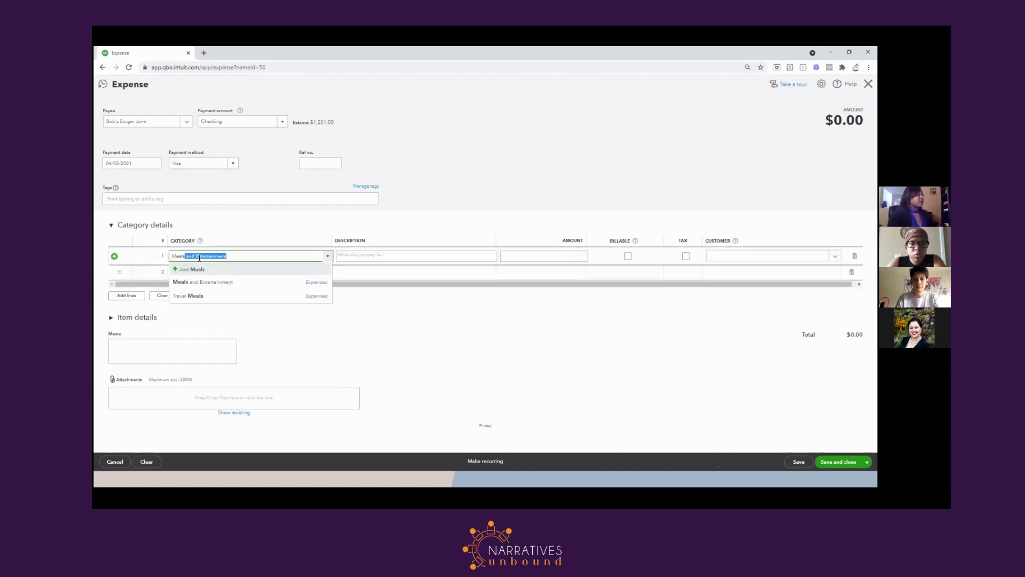
left_click(210, 283)
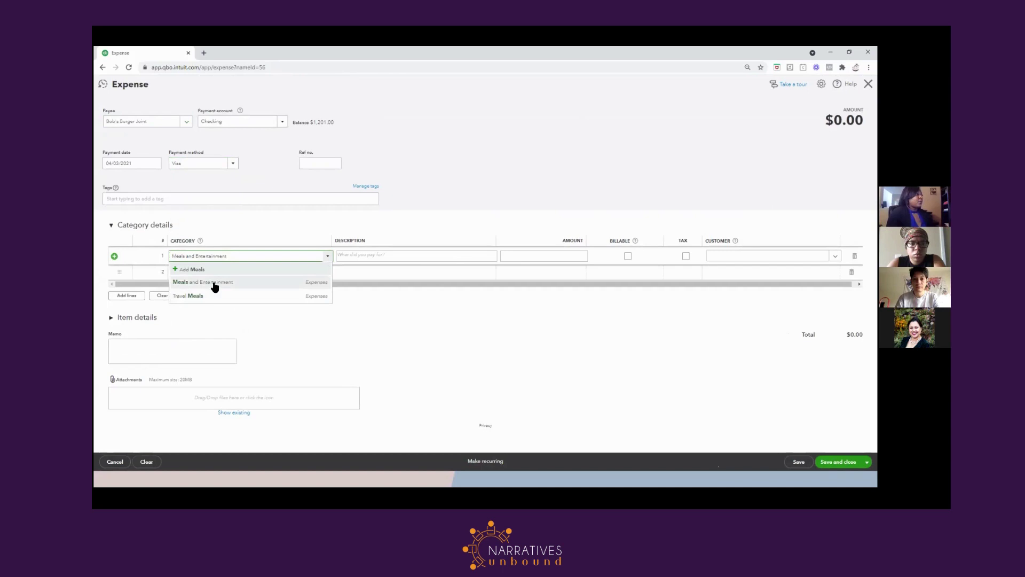
left_click(352, 256)
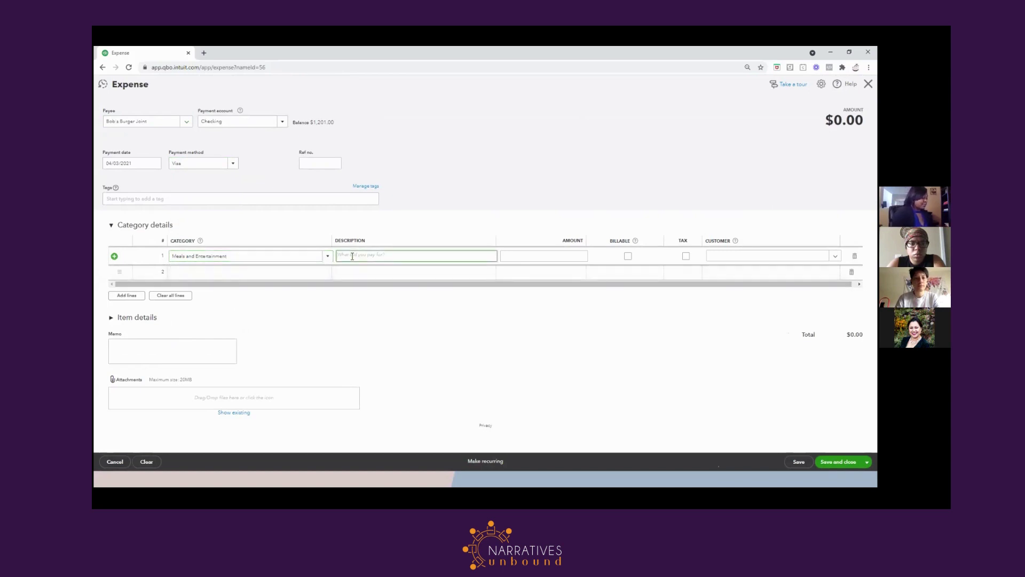
type("Lunch for Foo")
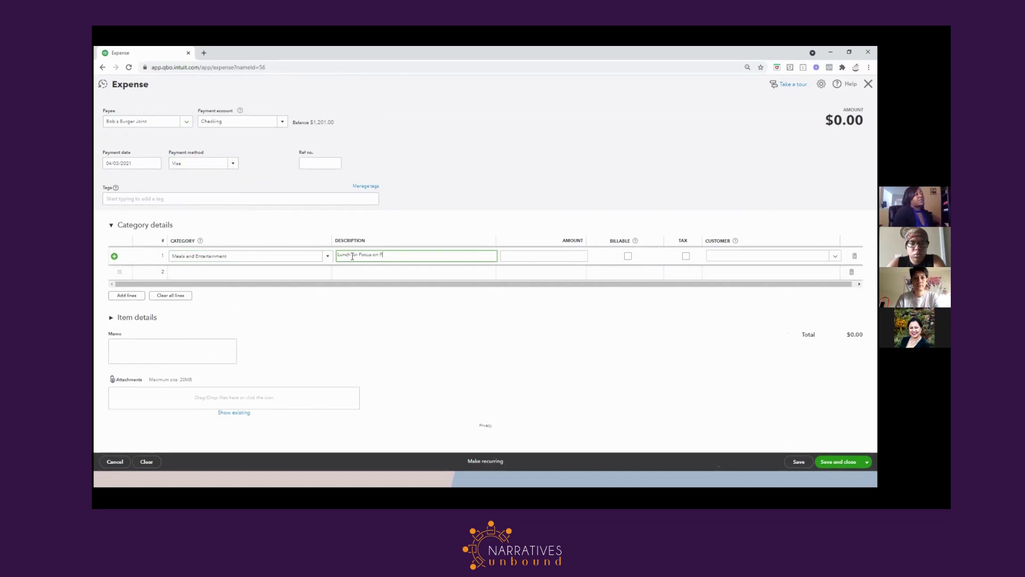
type("us on Finances Workshop")
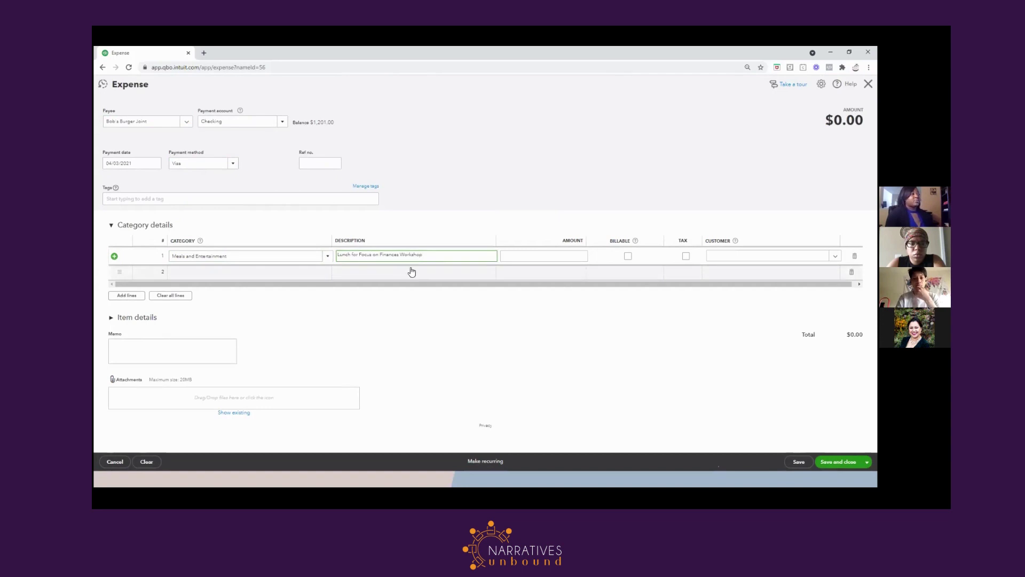
left_click(534, 256)
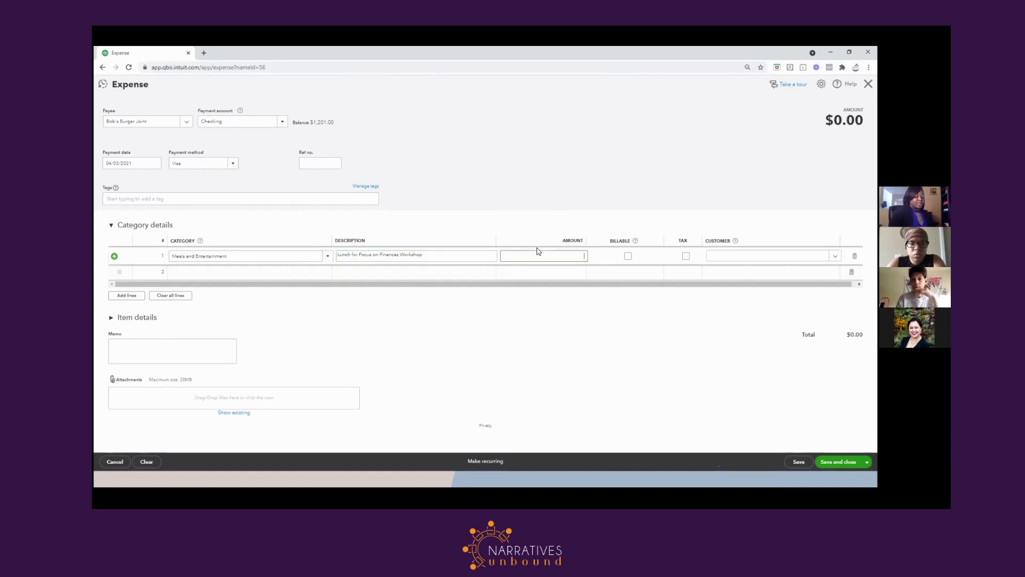
type("200")
key("Tab")
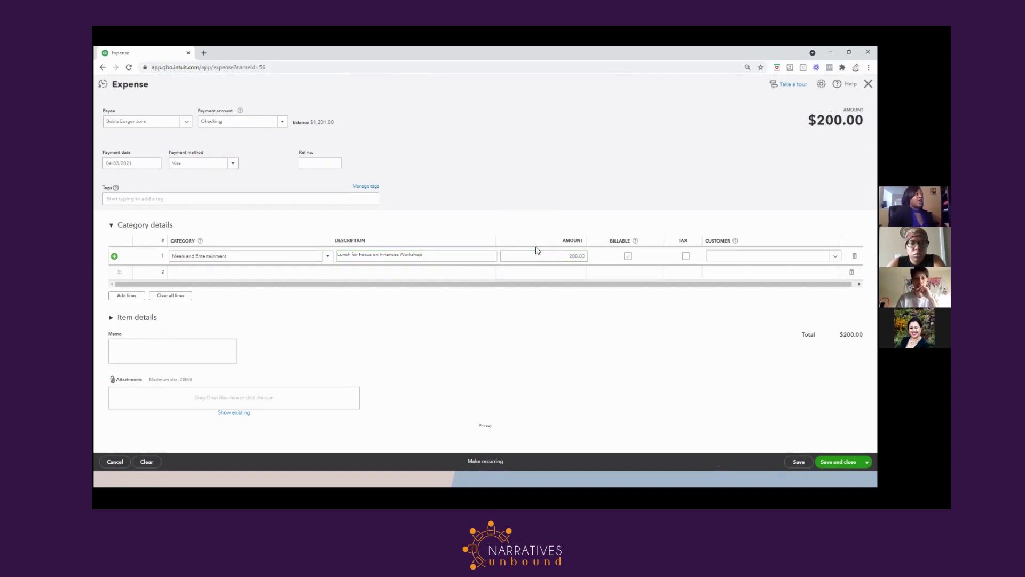
View the expense's item details and collapse them, save the expense, and close the form to return to the vendor's transactions
left_click(581, 314)
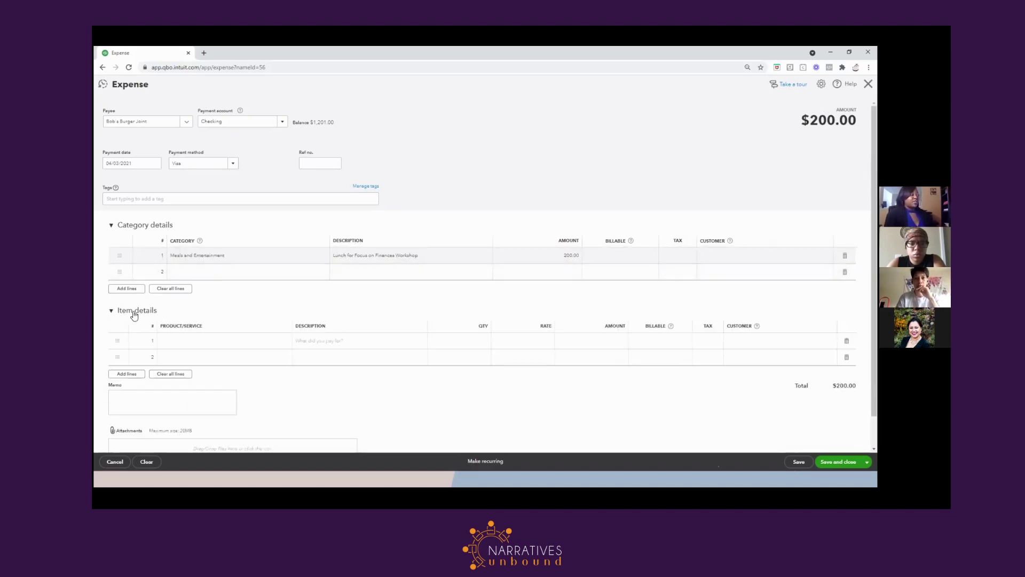
left_click(111, 311)
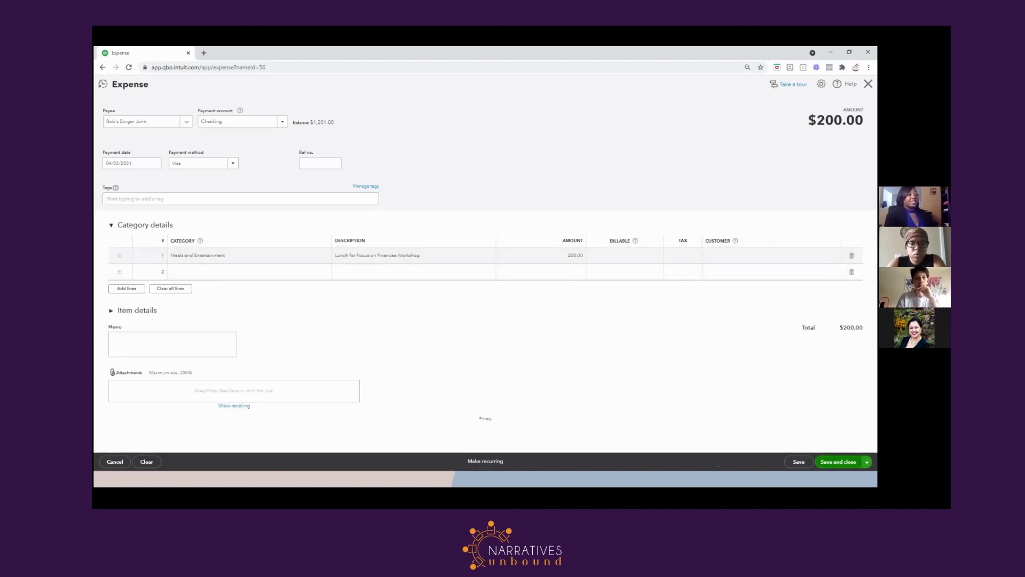
left_click(839, 462)
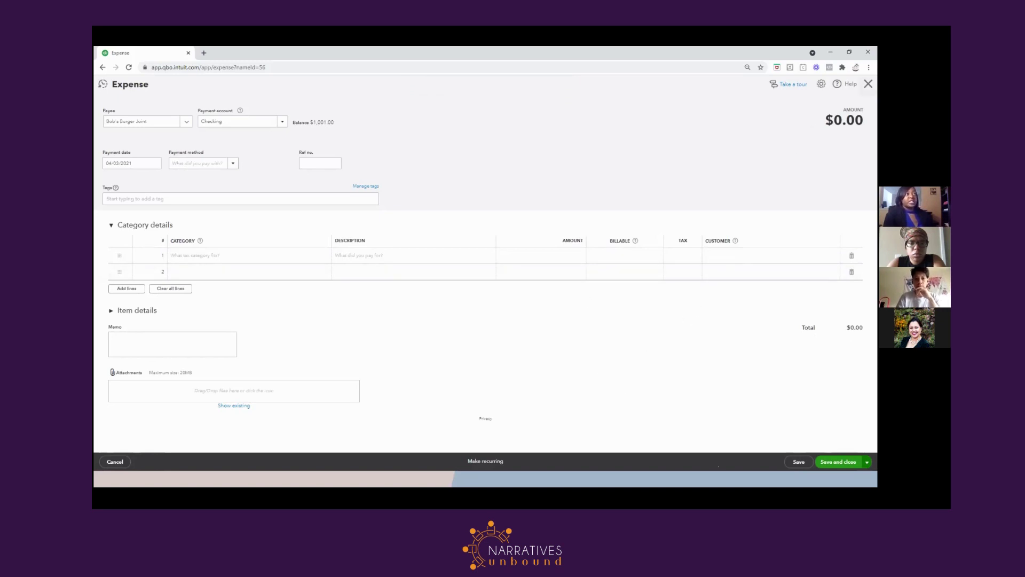
left_click(868, 84)
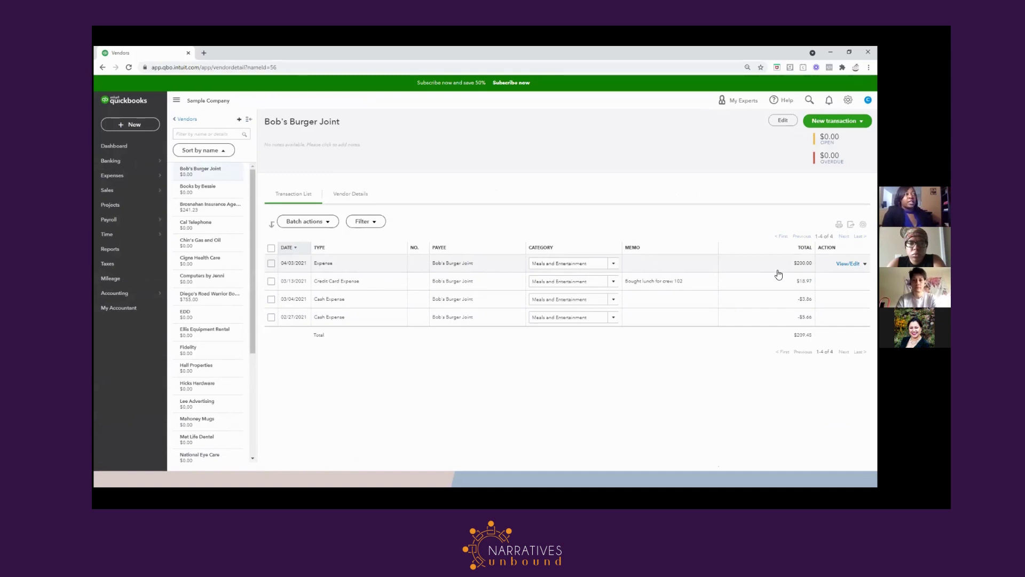
Draft a check for Bob's Burger Joint with one Meals and Entertainment line of 200
left_click(837, 121)
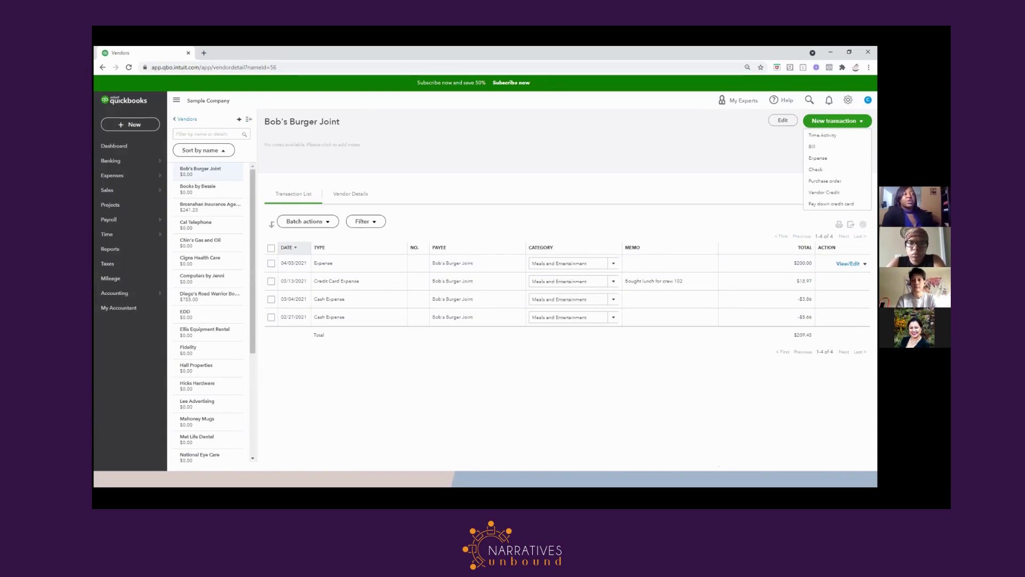
left_click(816, 169)
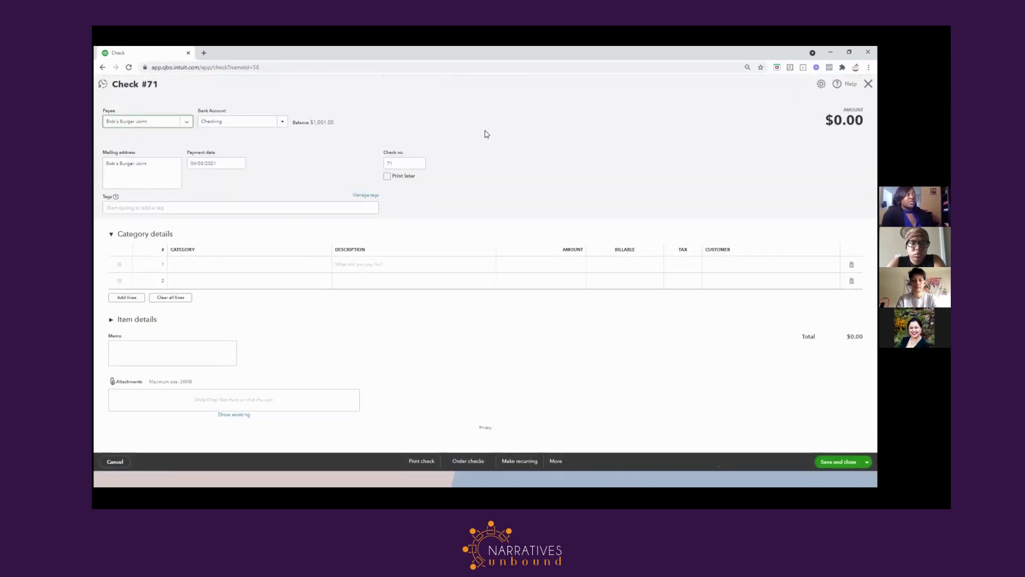
left_click_drag(400, 163, 381, 166)
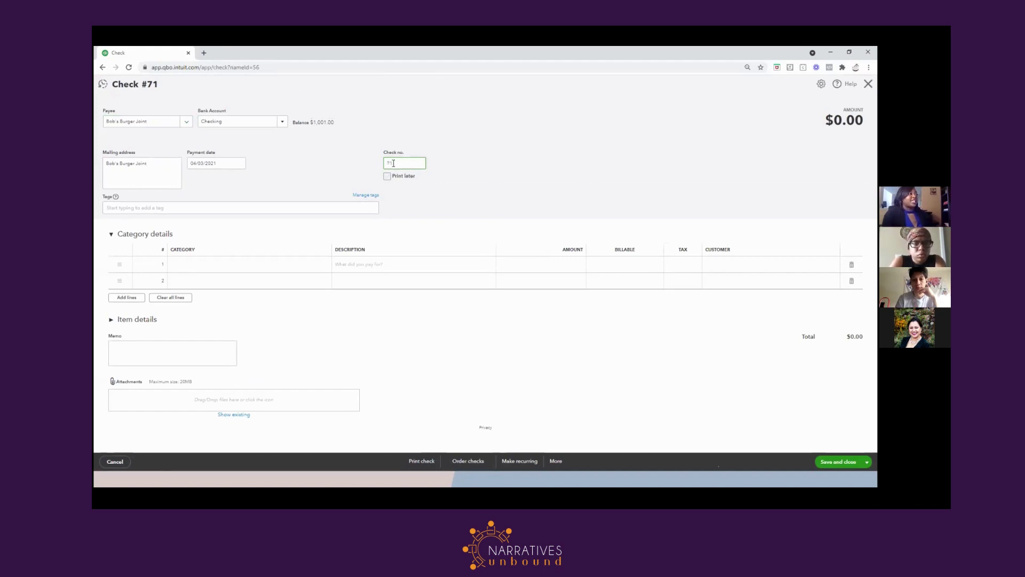
left_click(236, 260)
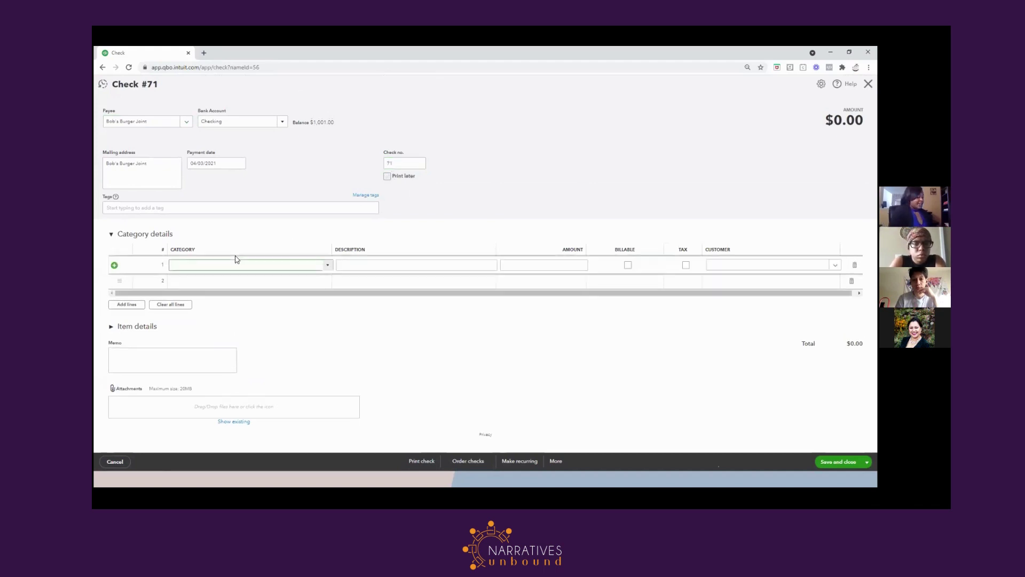
type("mea")
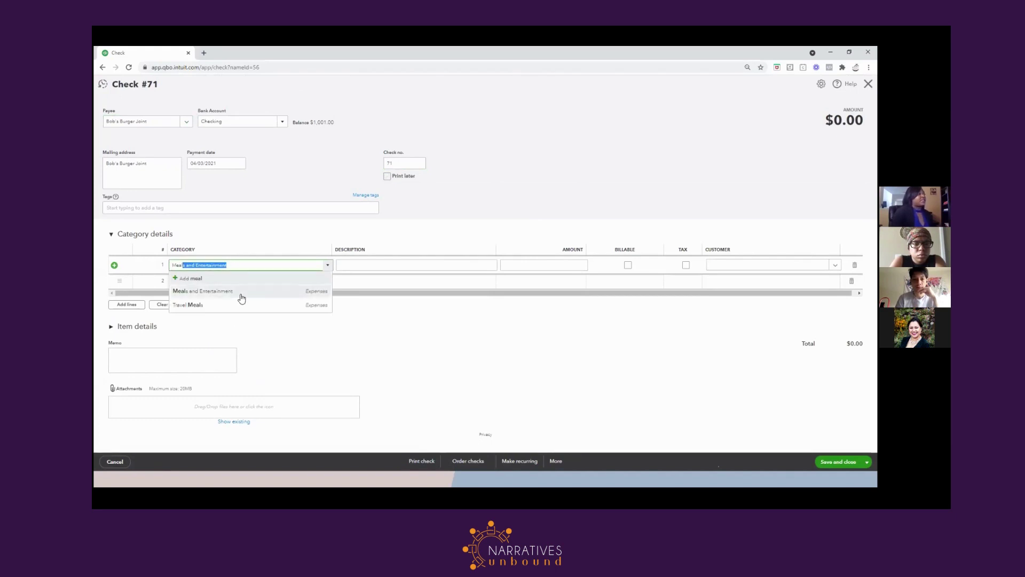
left_click(240, 292)
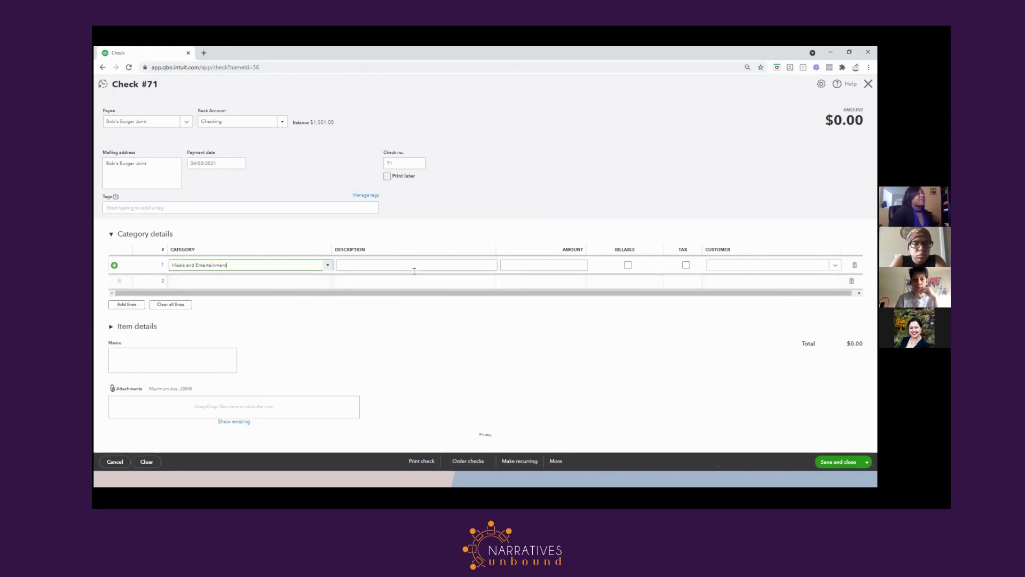
left_click(545, 267)
key("Tab")
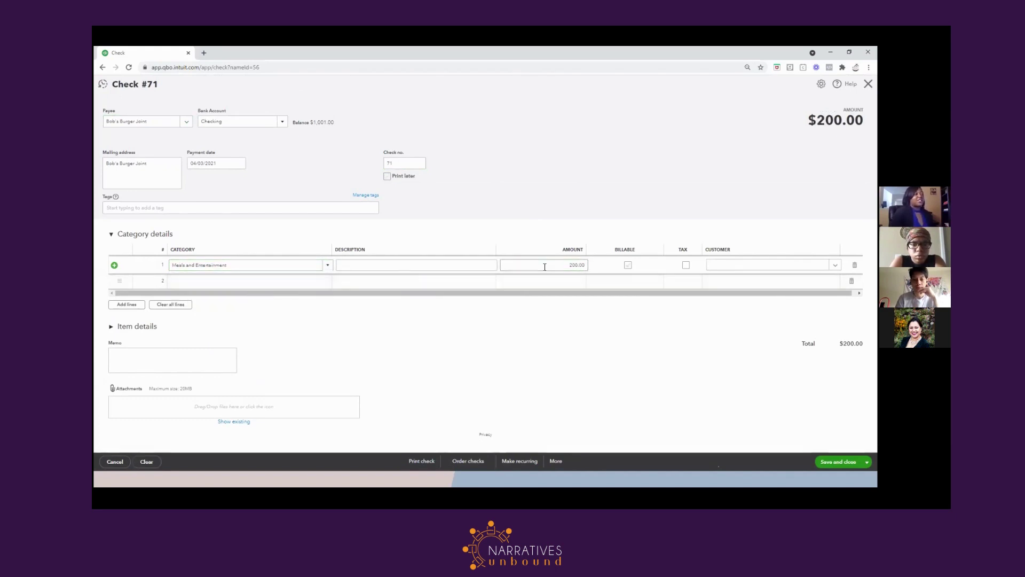
View the print checks setup for the drafted check and close it
left_click(416, 465)
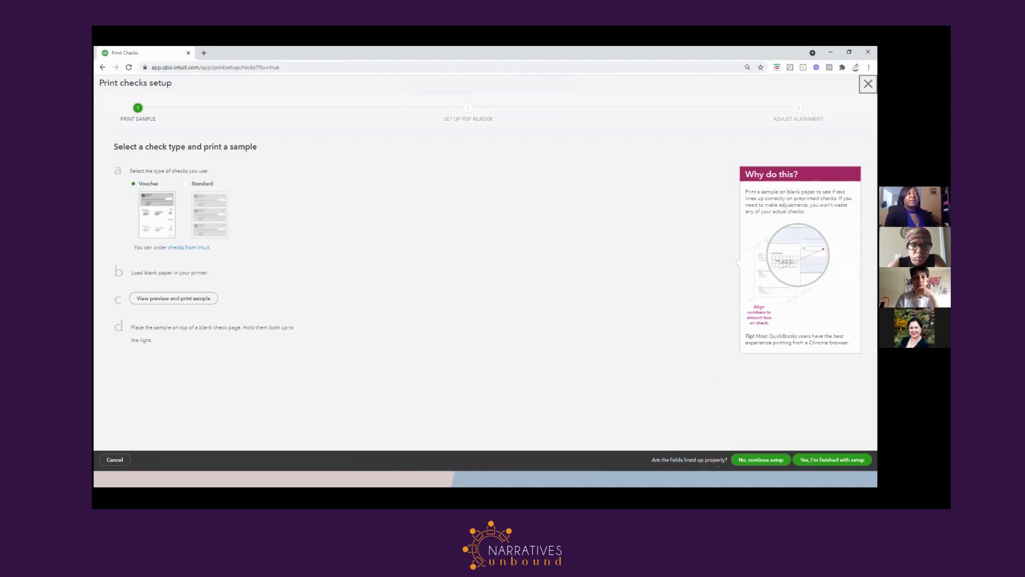
left_click(868, 84)
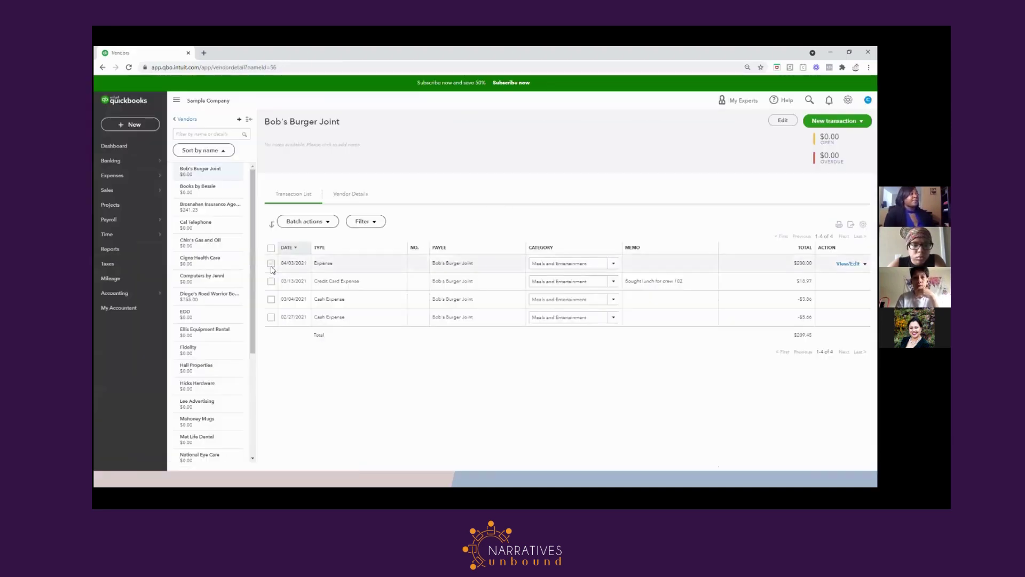
View the Sales overview, open the Invoices list and dismiss the tip about filtering by date and status
mouse_move(133, 178)
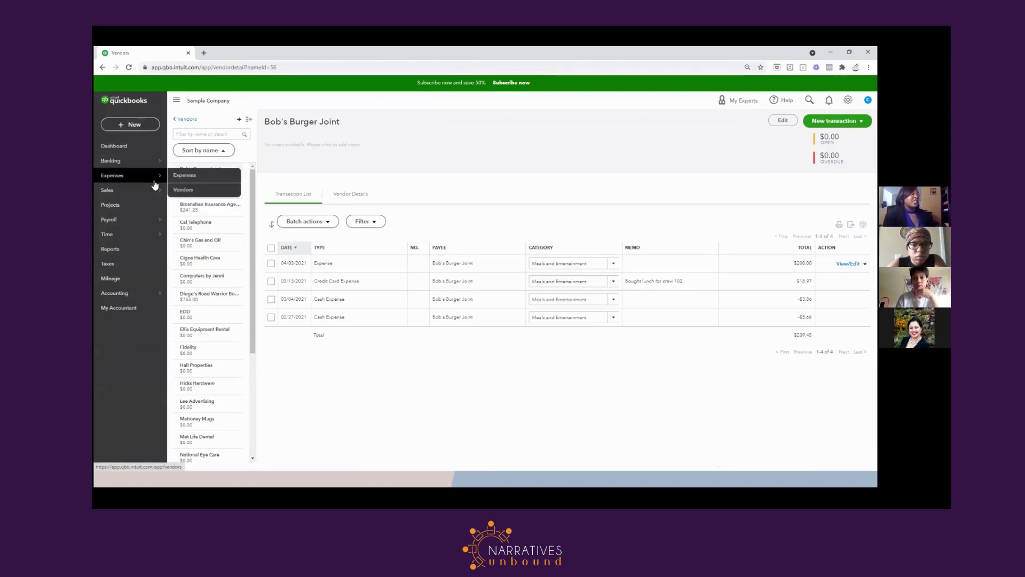
mouse_move(152, 194)
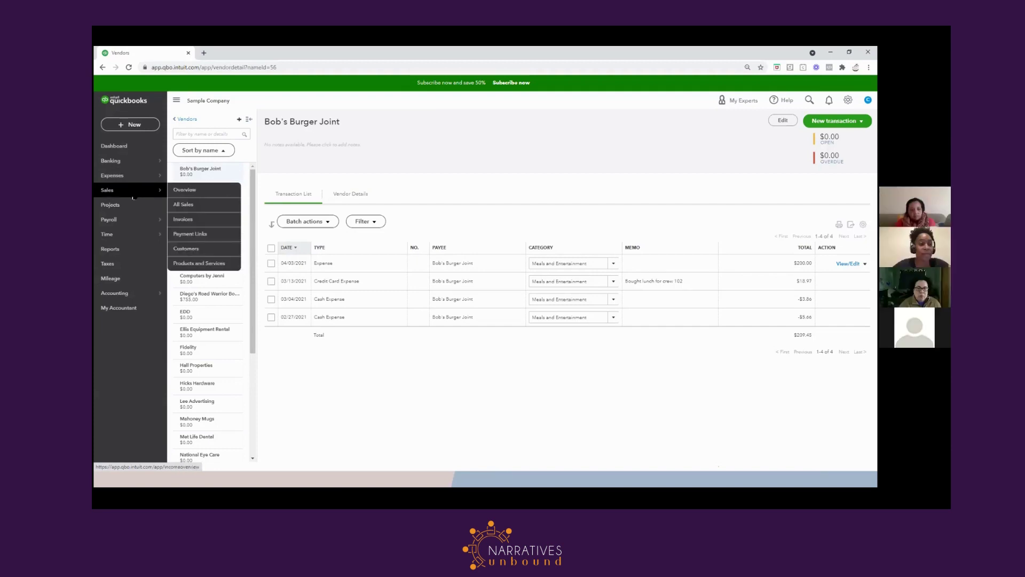
left_click(133, 197)
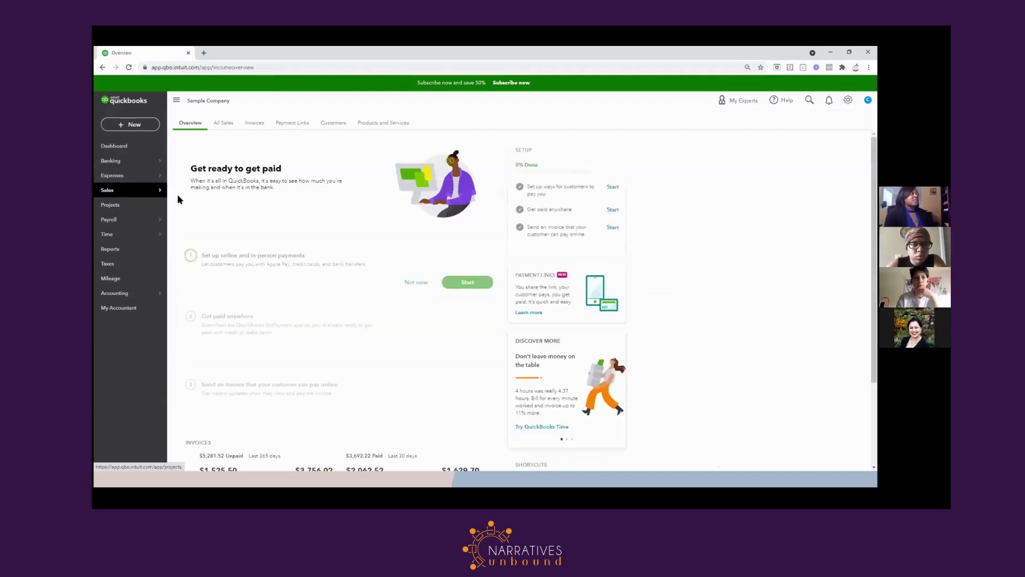
mouse_move(149, 193)
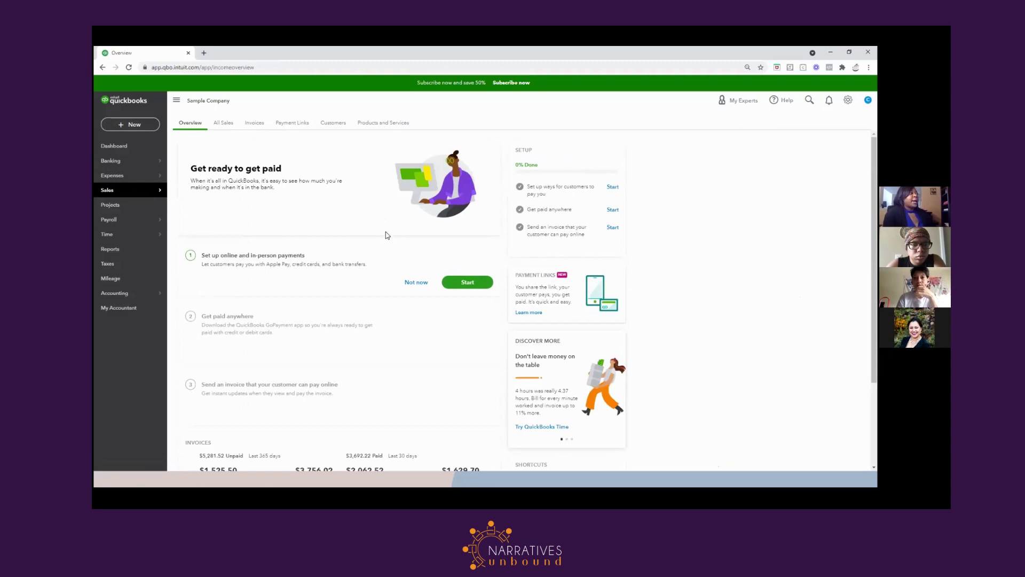
left_click(253, 124)
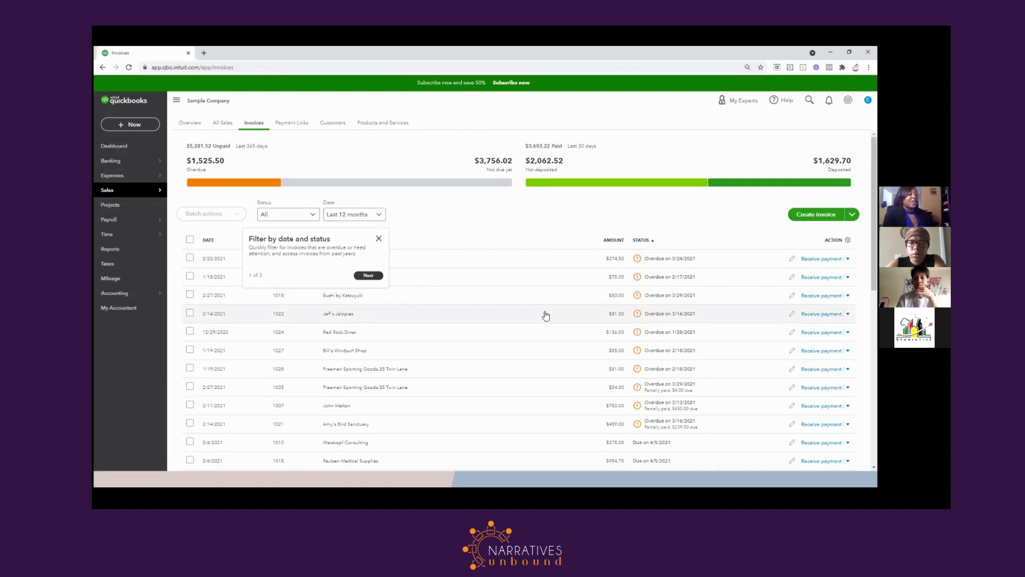
left_click(379, 238)
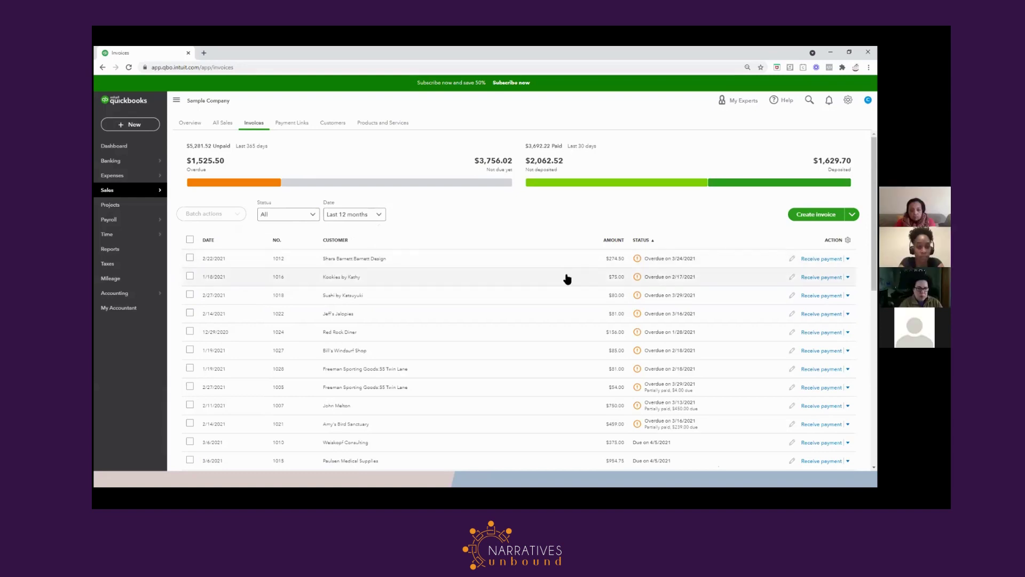
Open the payment reminder for the first overdue invoice, close it without sending, and look through the rest of the invoices
scroll(567, 279, "down", 1)
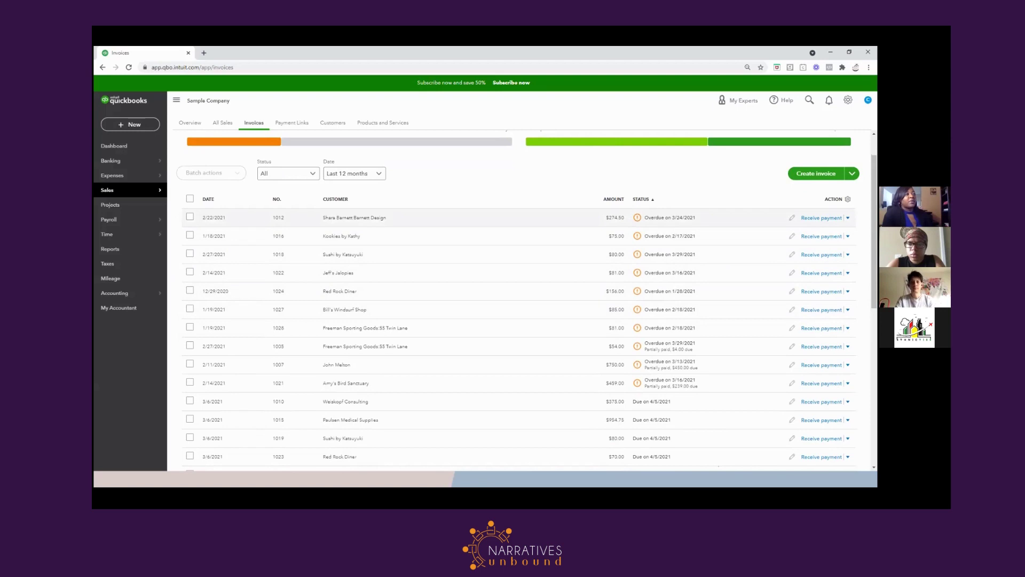
left_click(848, 218)
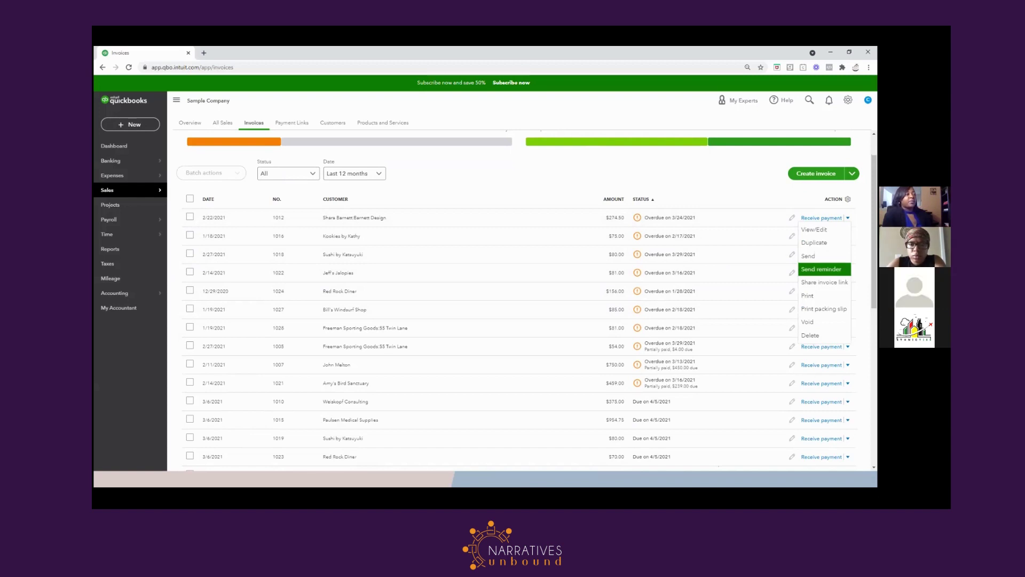
left_click(821, 269)
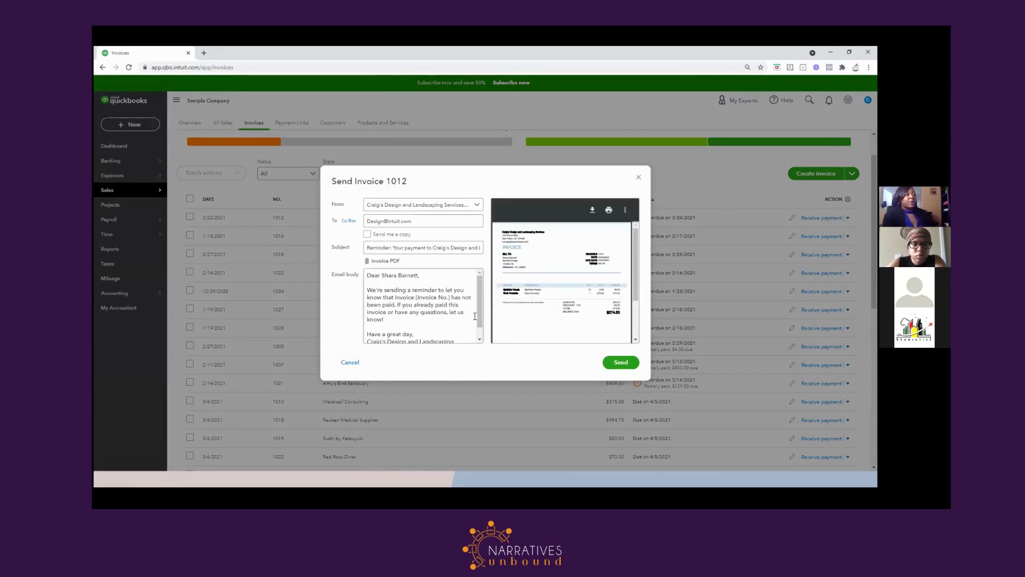
left_click(639, 182)
scroll(667, 321, "down", 5)
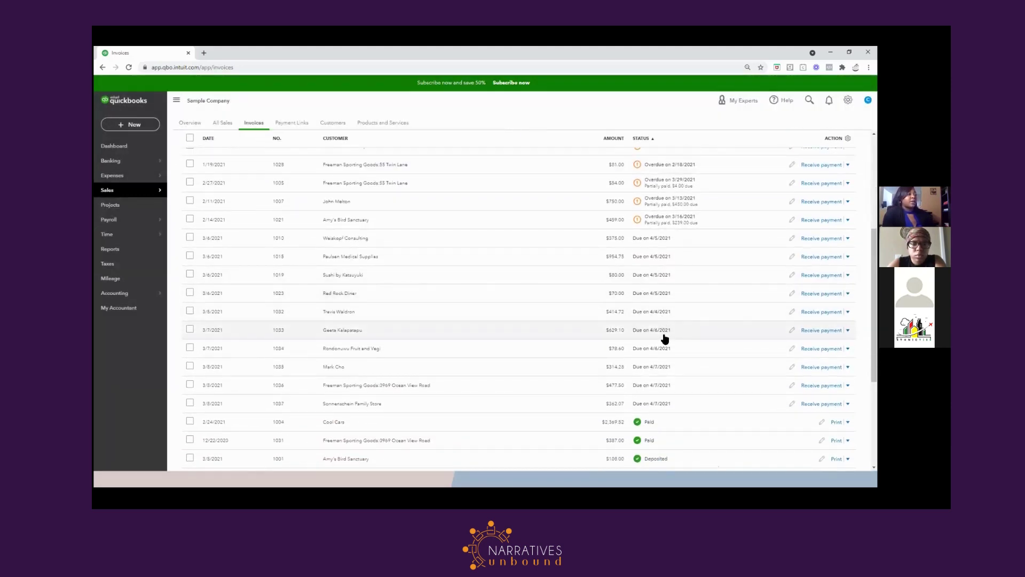
Finish reviewing the invoices list and look through the items in Products and Services
scroll(665, 339, "down", 5)
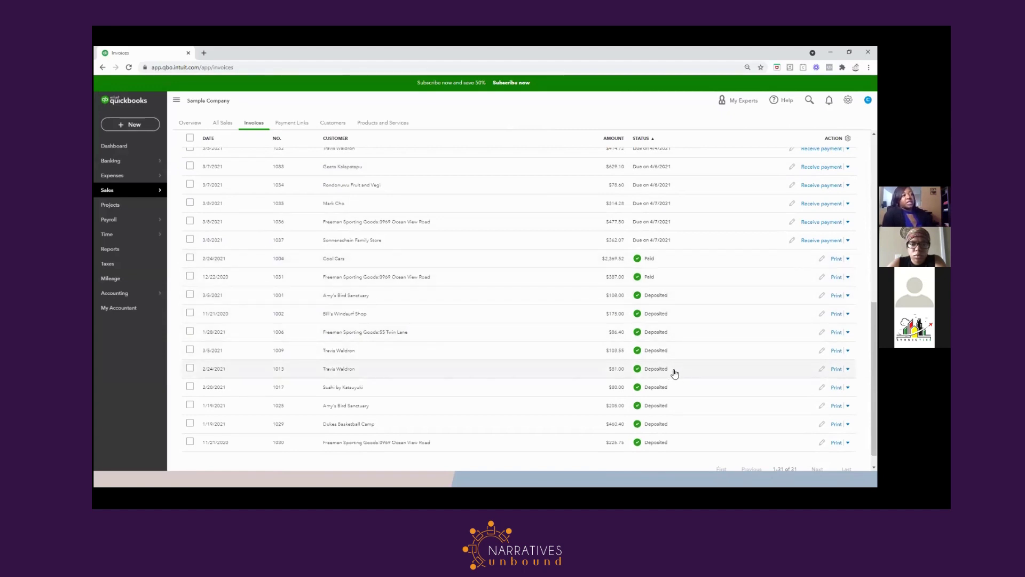
scroll(677, 372, "up", 10)
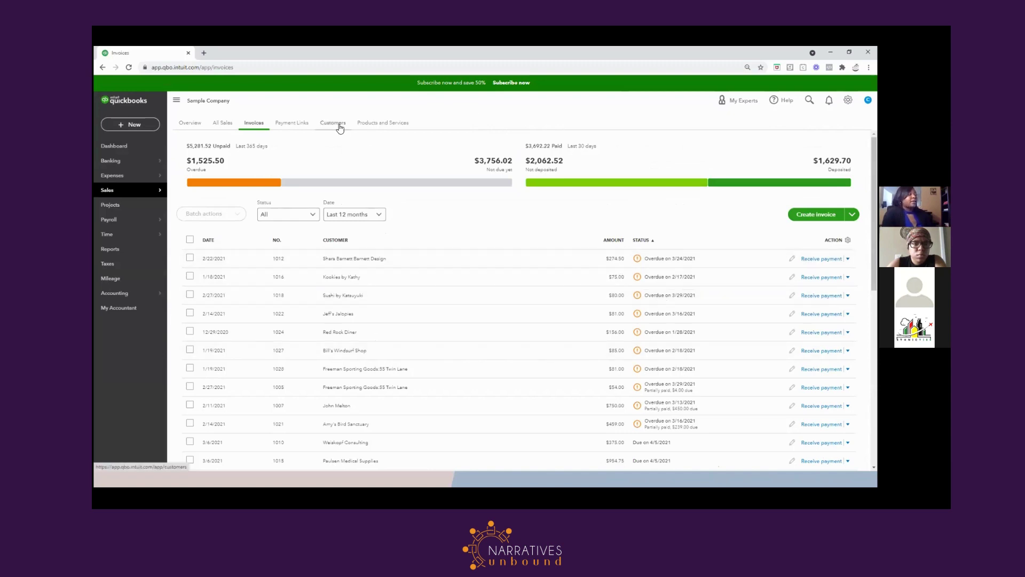
left_click(378, 124)
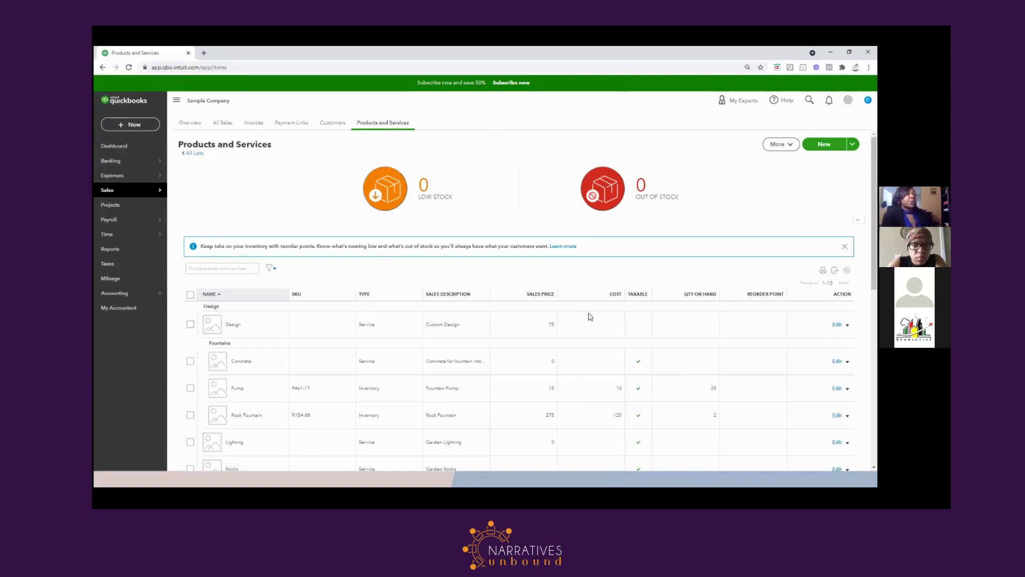
scroll(634, 302, "down", 2)
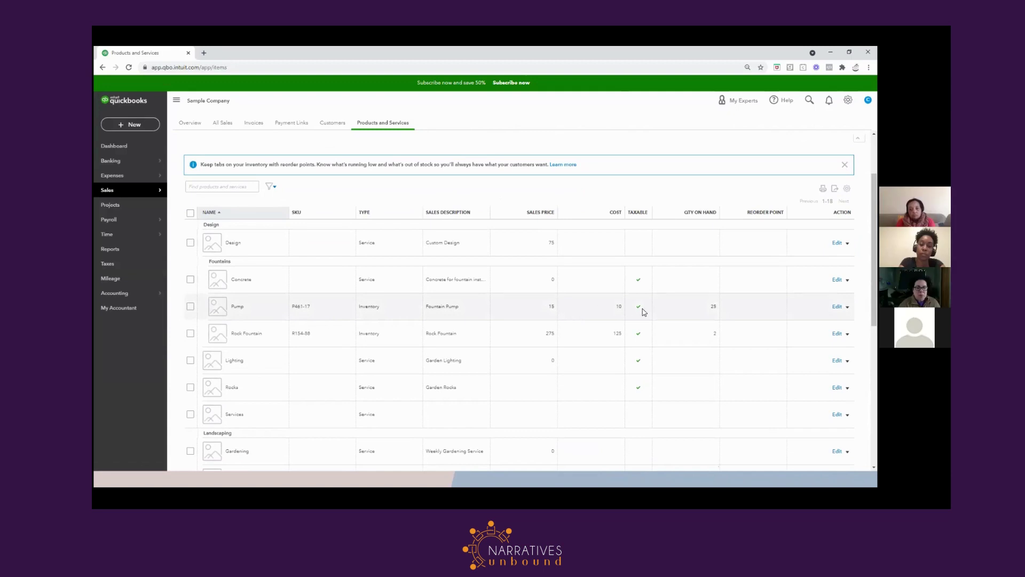
scroll(643, 312, "down", 3)
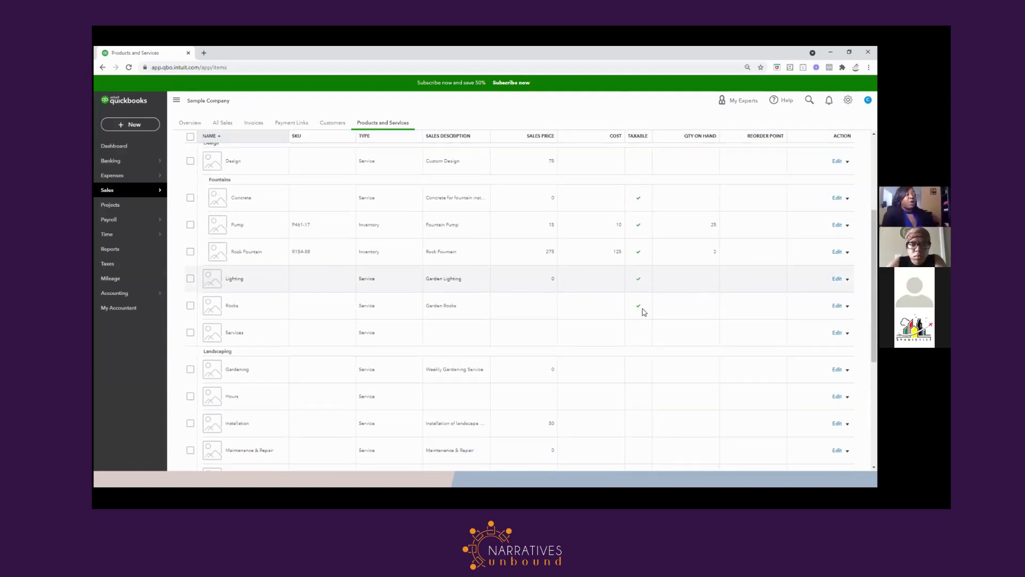
scroll(644, 312, "up", 2)
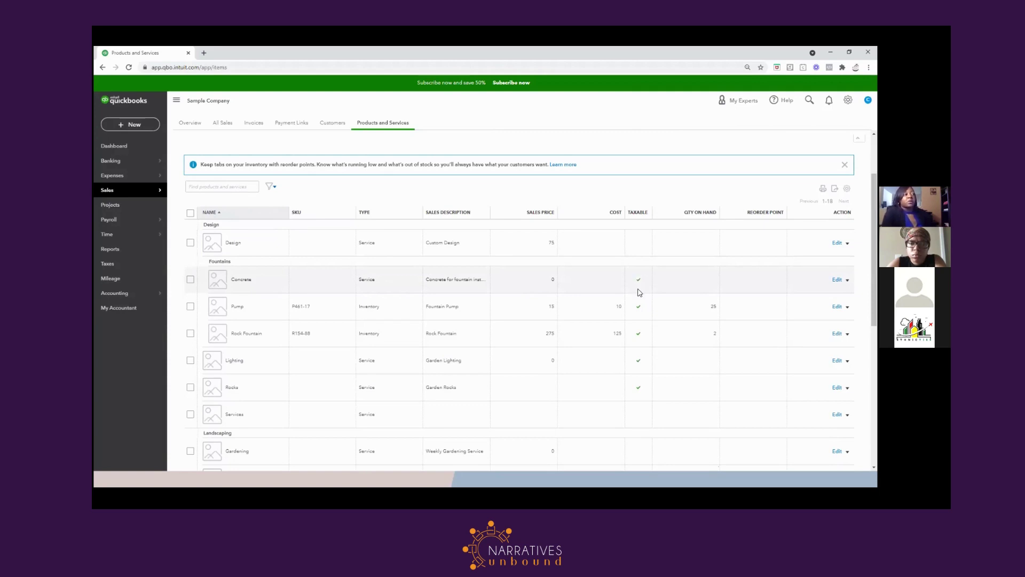
scroll(724, 336, "up", 3)
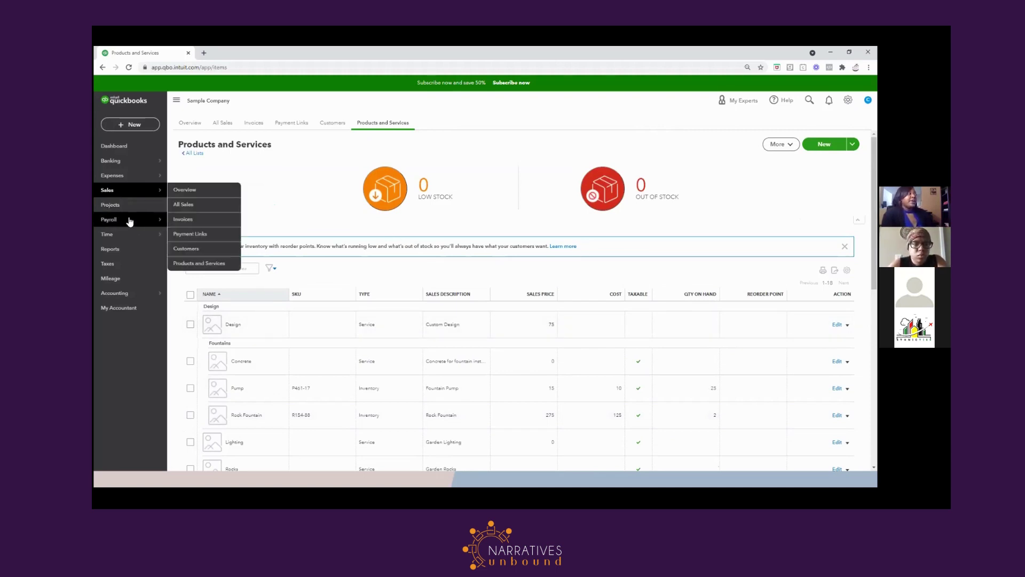
View the payroll Employees list, and open Reports to look over the Favorites and Business overview groups
mouse_move(130, 229)
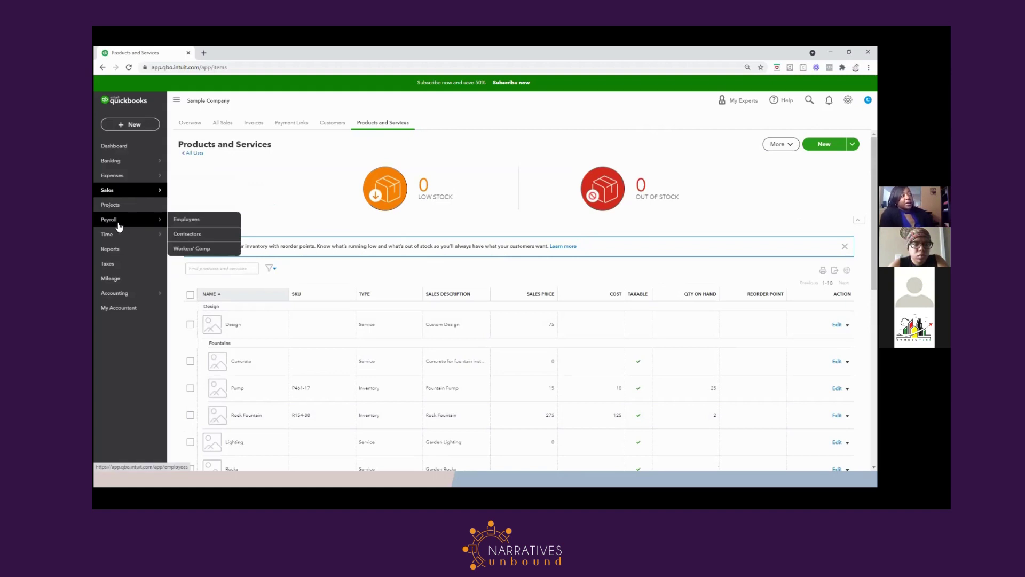
left_click(118, 223)
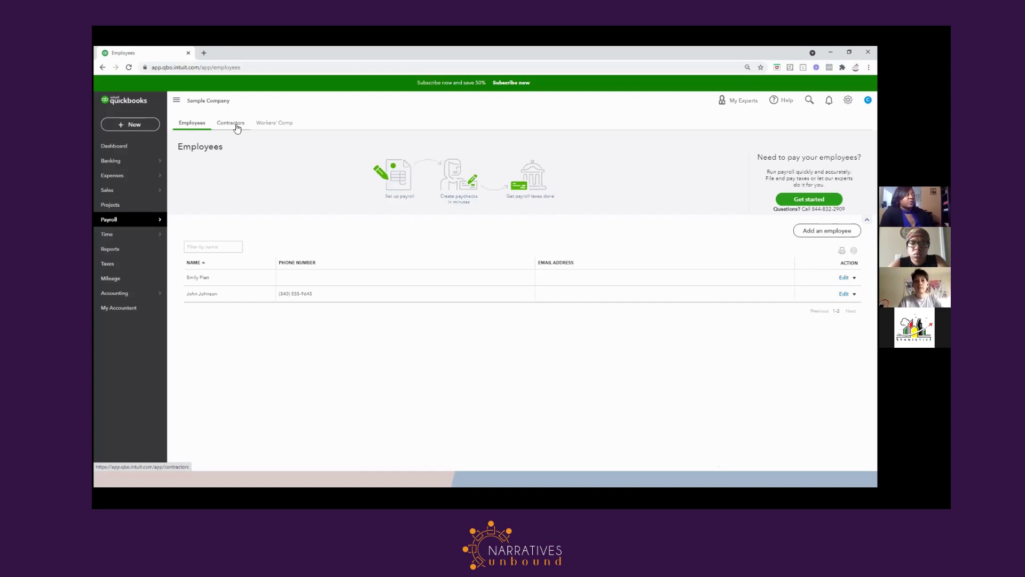
left_click(134, 251)
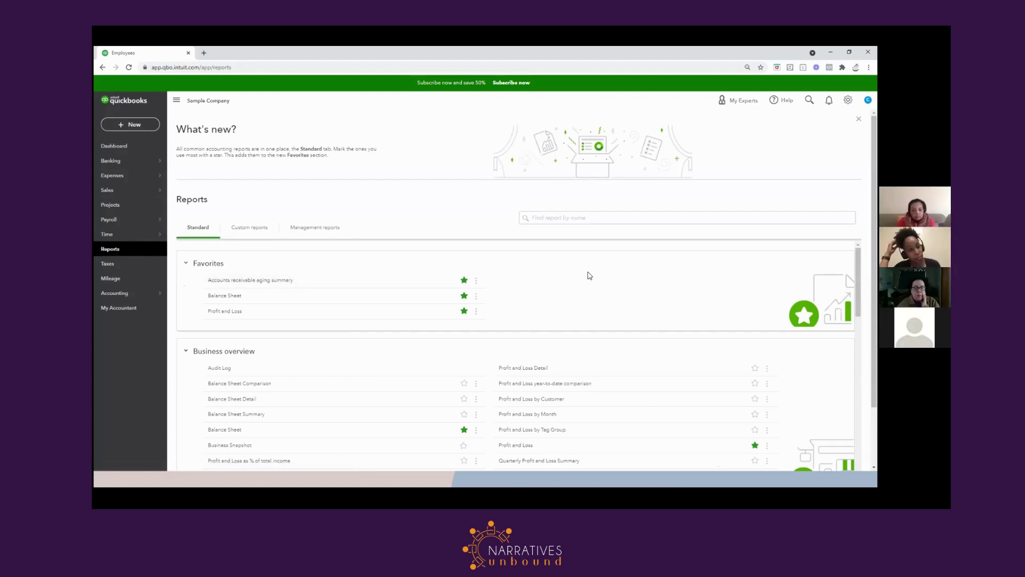
scroll(590, 275, "down", 1)
scroll(590, 276, "up", 1)
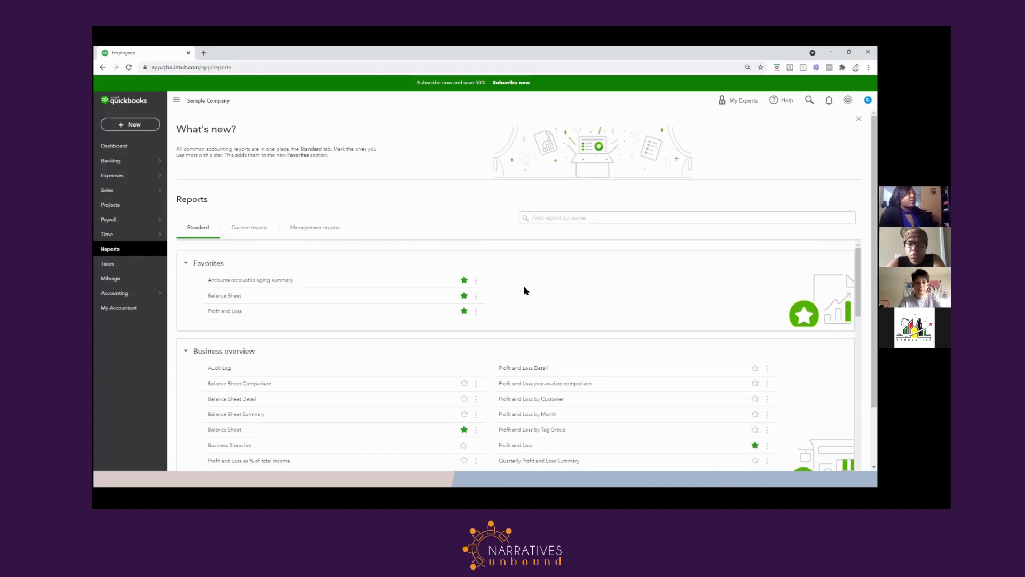
scroll(523, 290, "down", 1)
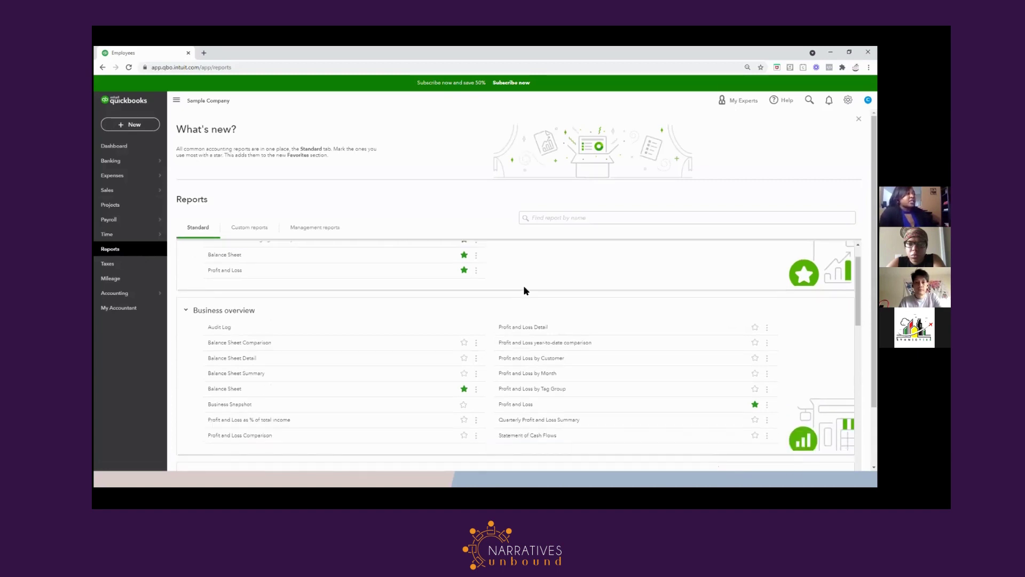
scroll(523, 291, "up", 1)
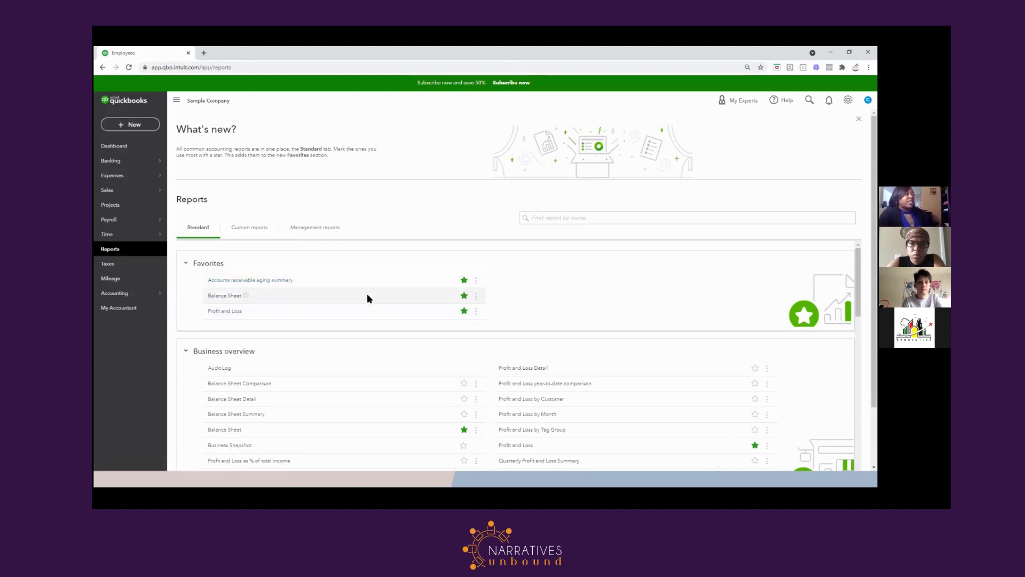
Look through the standard report groups from Business overview down to For my accountant and return to Favorites
scroll(627, 319, "down", 3)
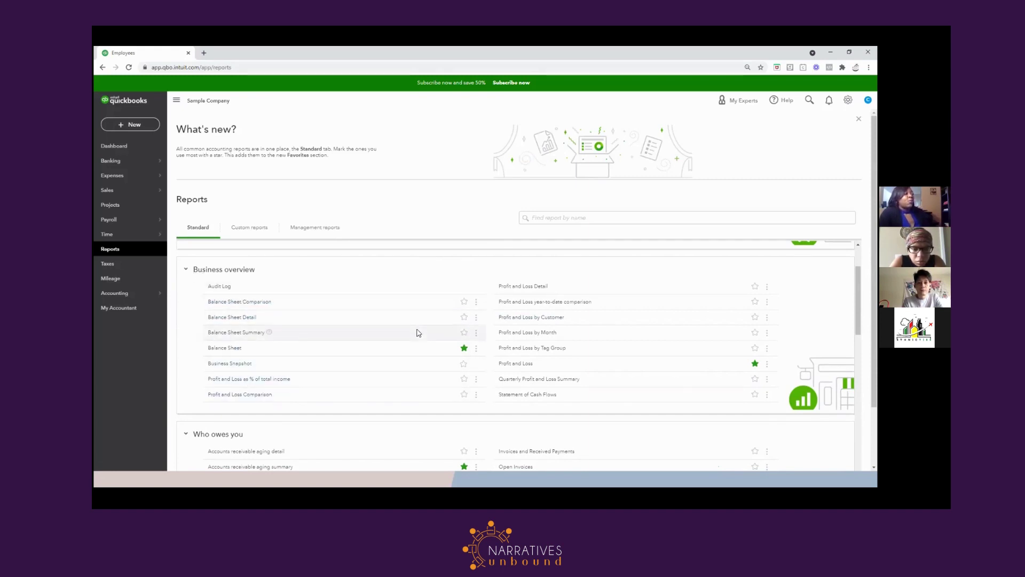
scroll(298, 372, "down", 1)
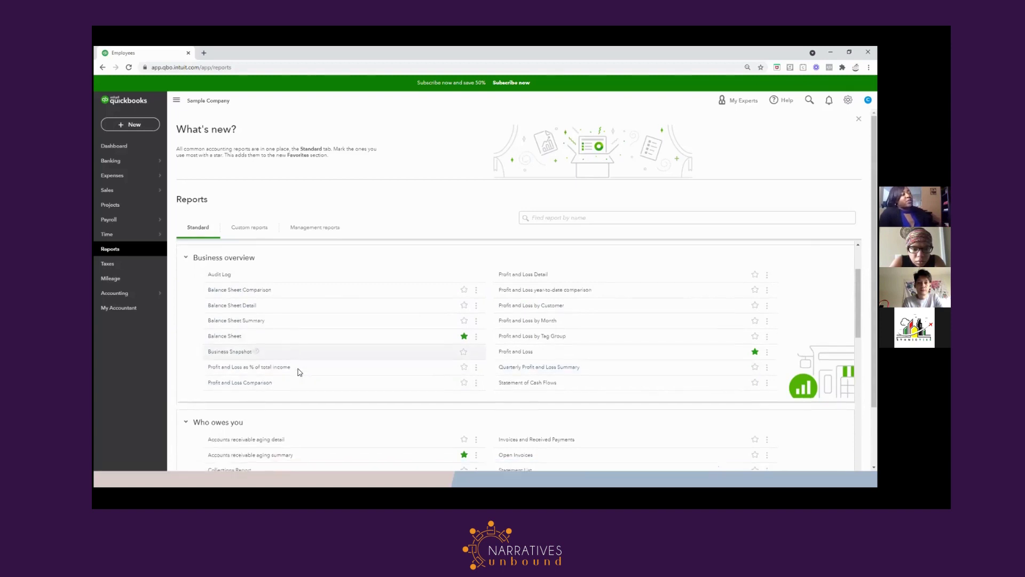
scroll(298, 372, "down", 2)
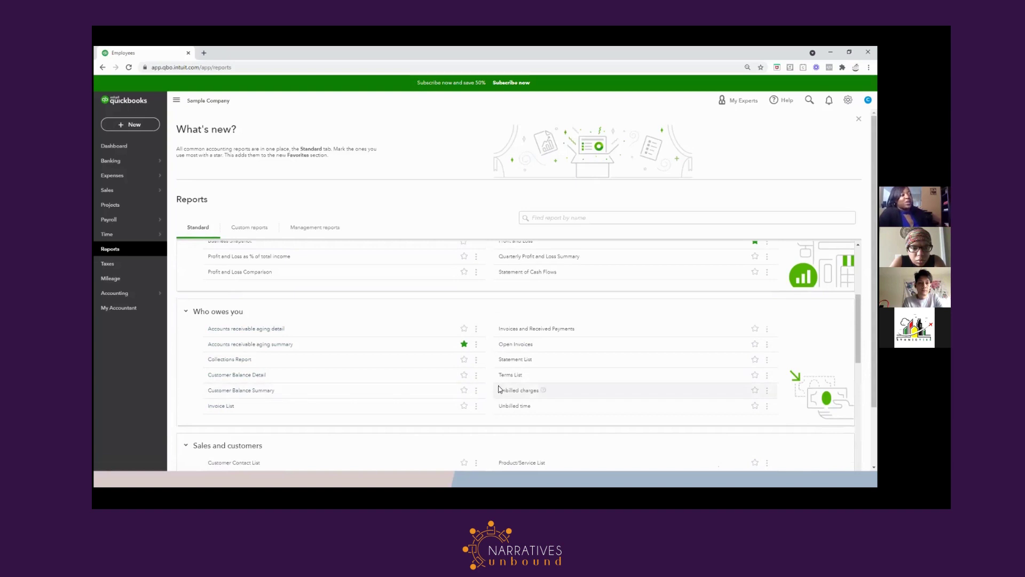
scroll(496, 371, "down", 3)
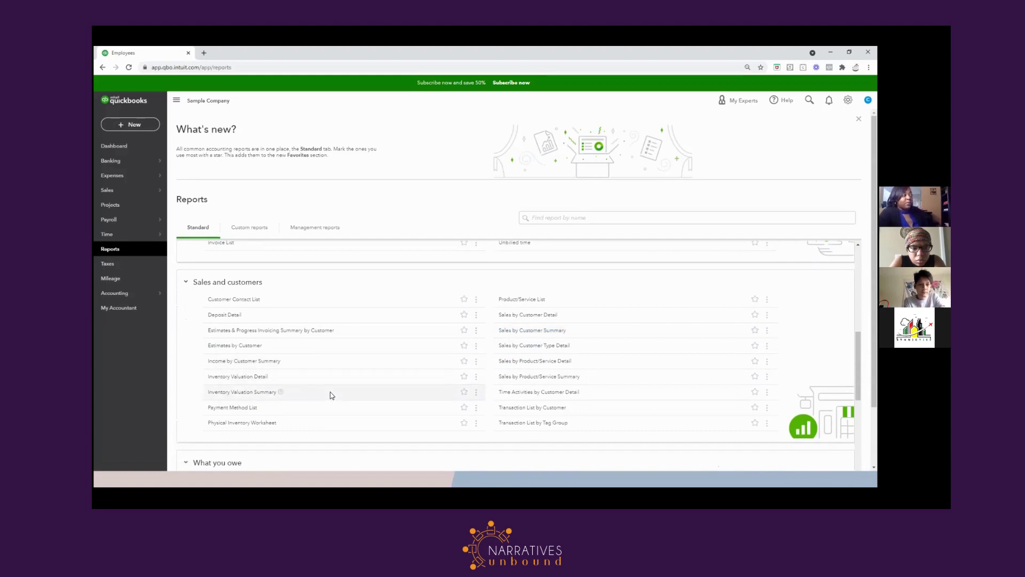
scroll(331, 395, "down", 3)
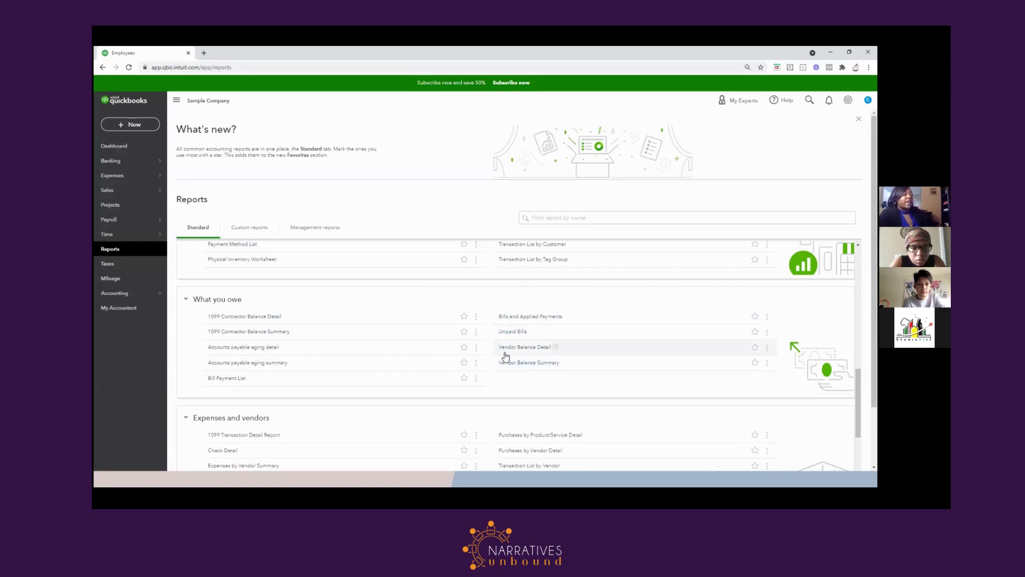
scroll(467, 343, "down", 3)
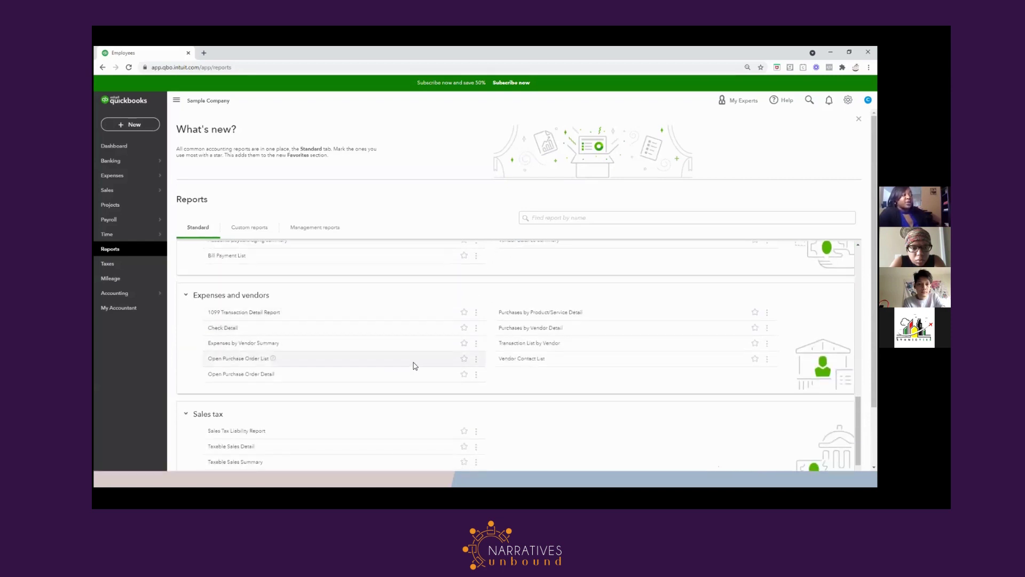
scroll(415, 366, "down", 2)
scroll(346, 371, "down", 2)
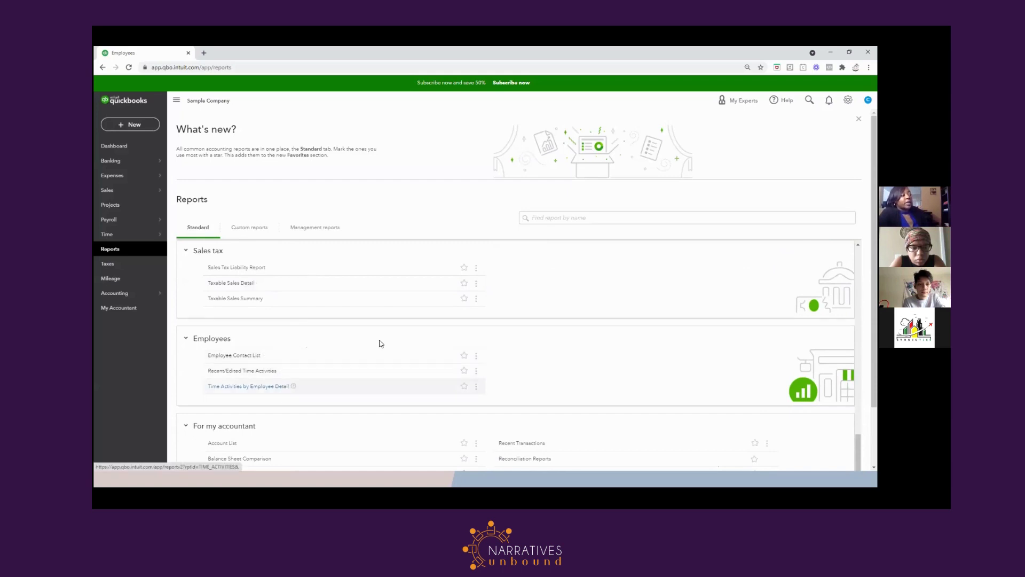
scroll(379, 342, "down", 3)
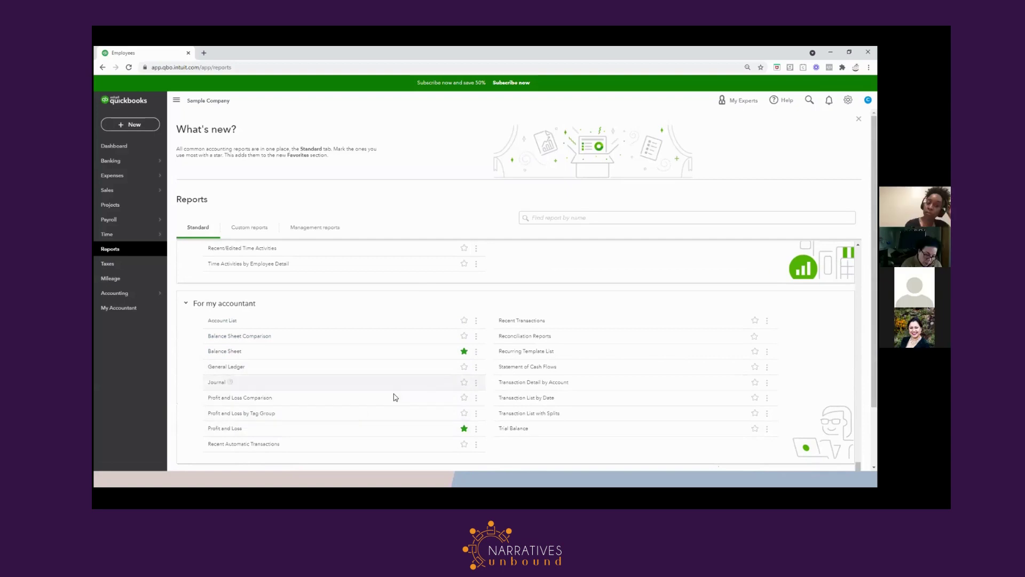
scroll(521, 381, "down", 1)
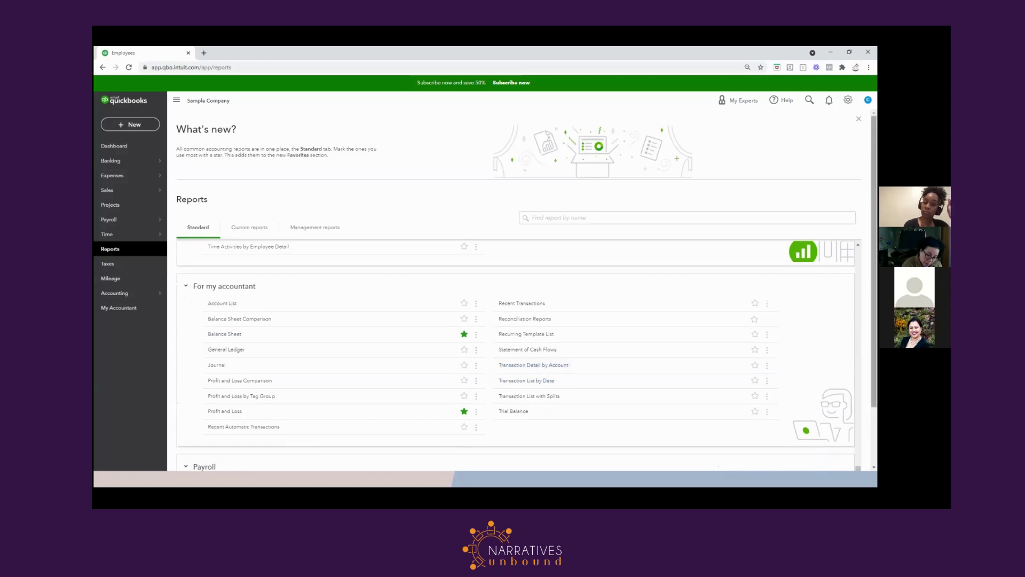
scroll(488, 323, "up", 15)
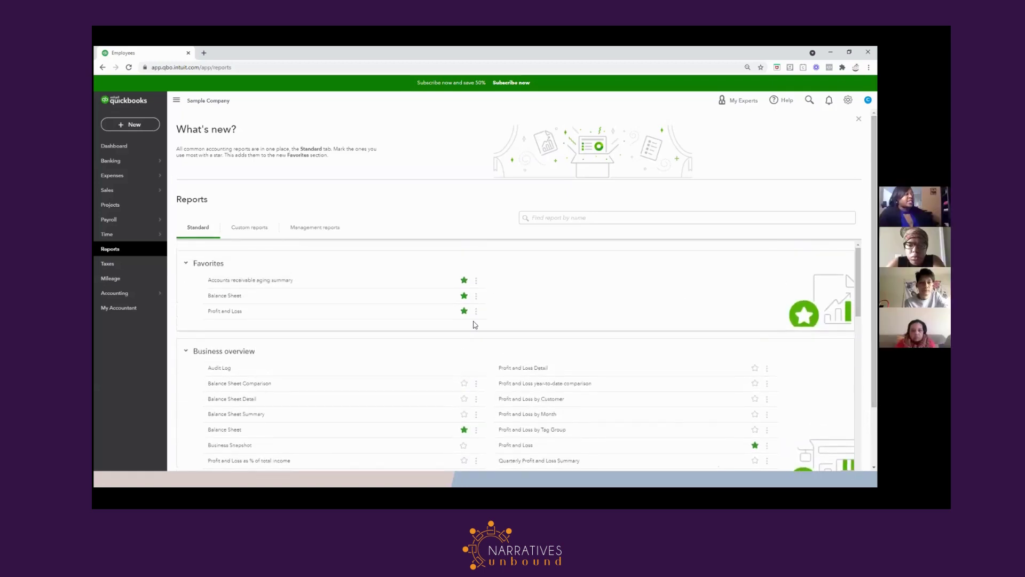
Open the Profit and Loss report and run it for the period 02/01/2021 to 02/28/2021
left_click(224, 313)
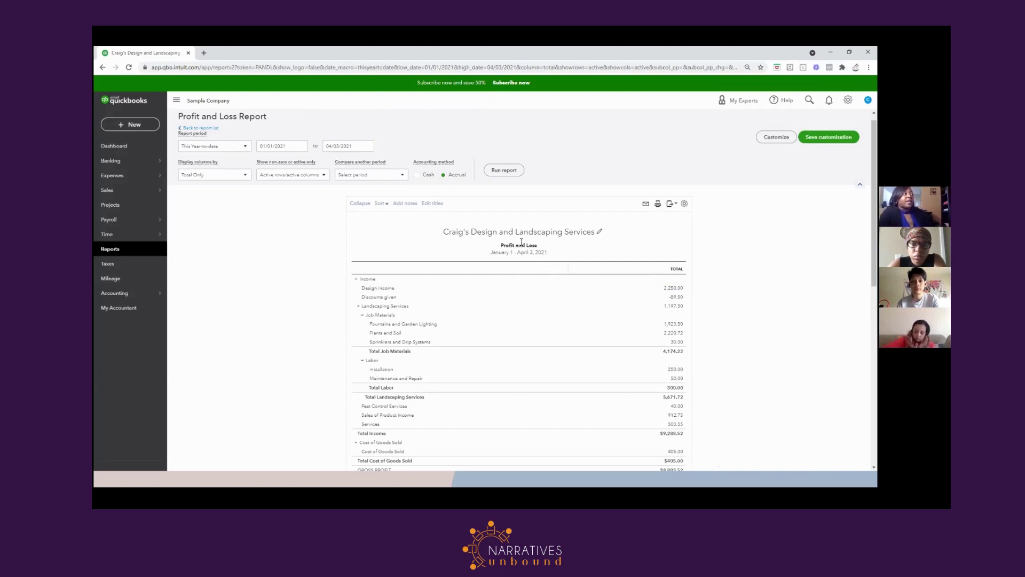
left_click(246, 147)
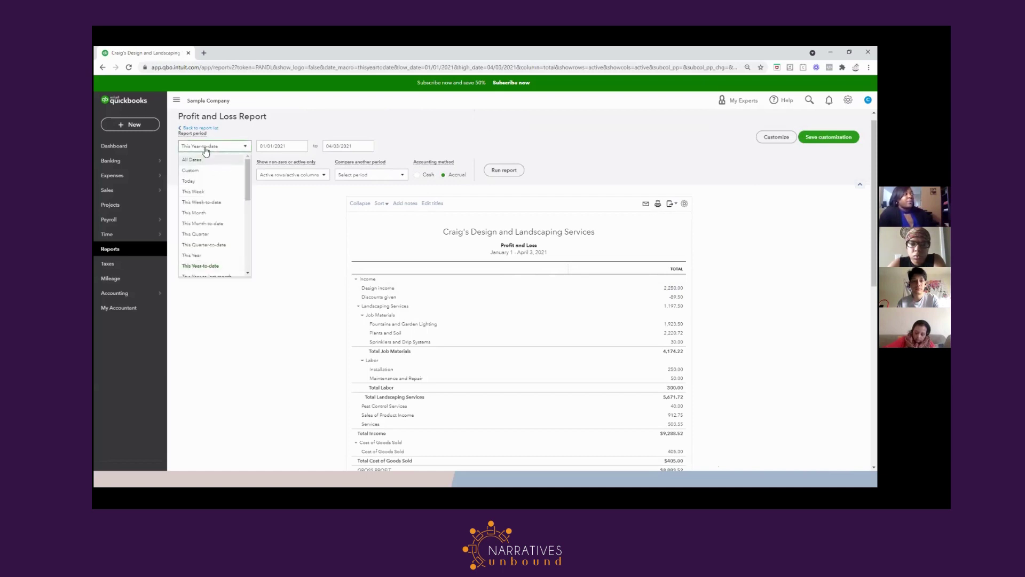
left_click(265, 146)
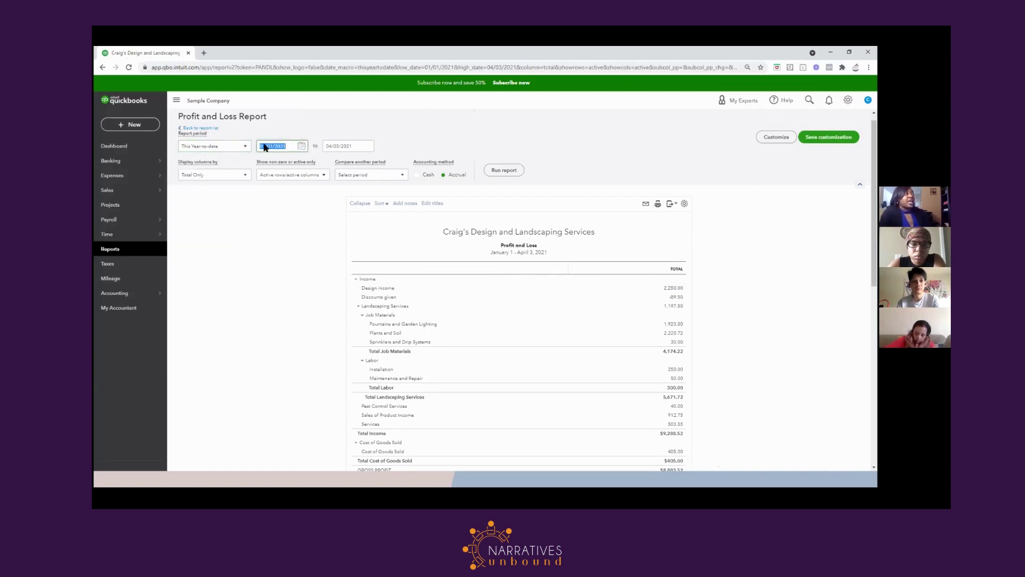
type("02")
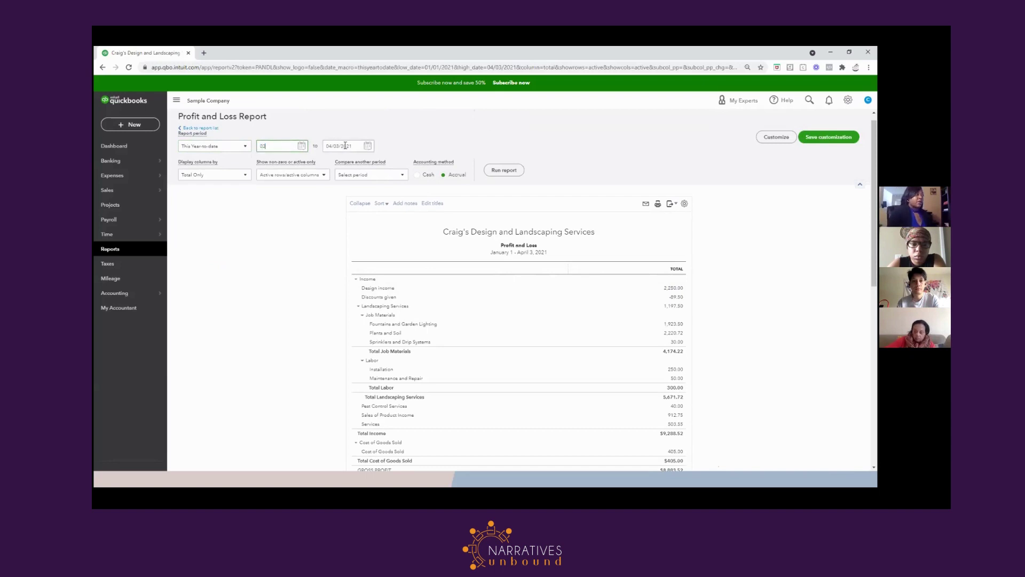
type("/01/2021")
key("Tab")
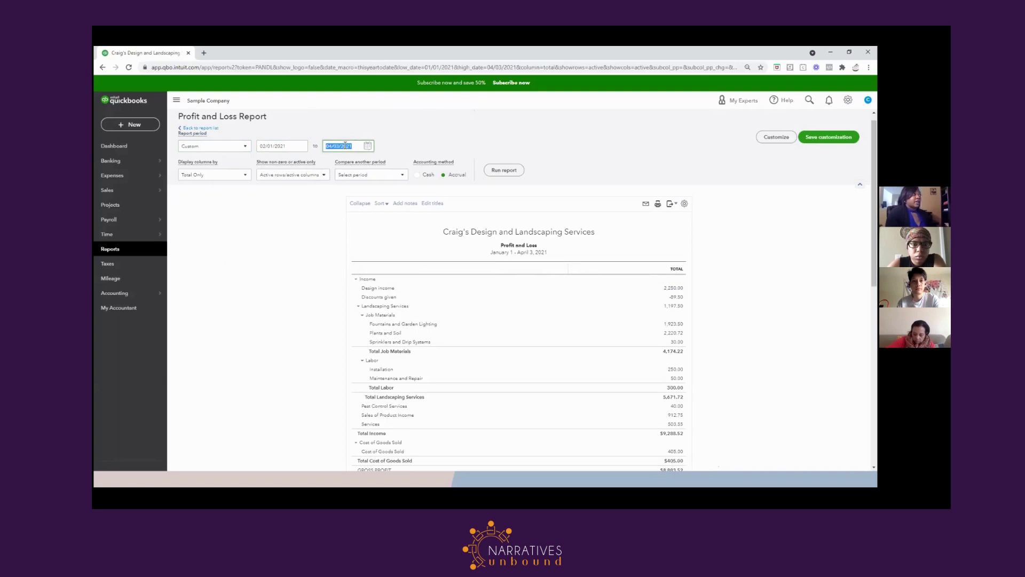
type("02/28/2021")
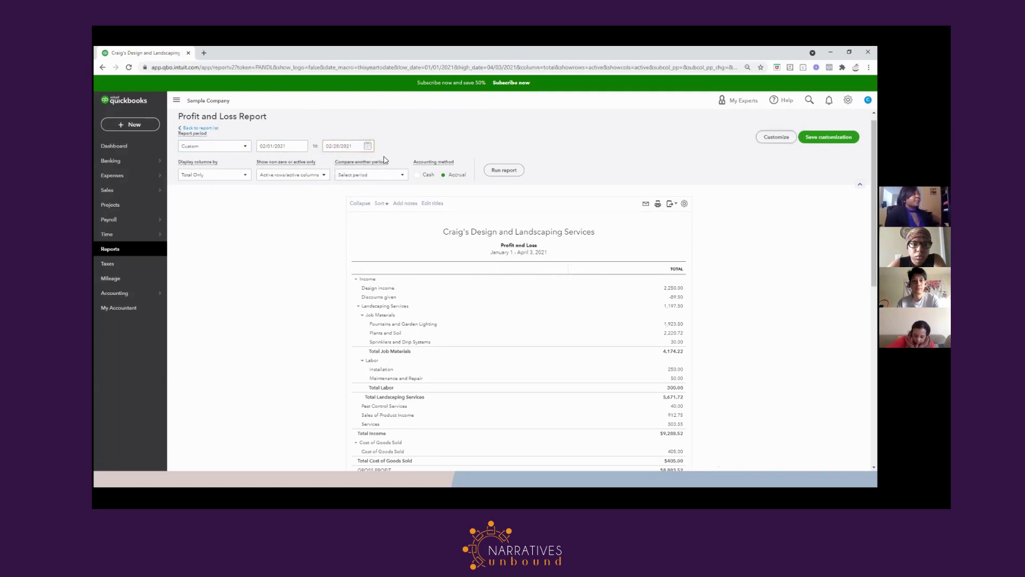
left_click(504, 170)
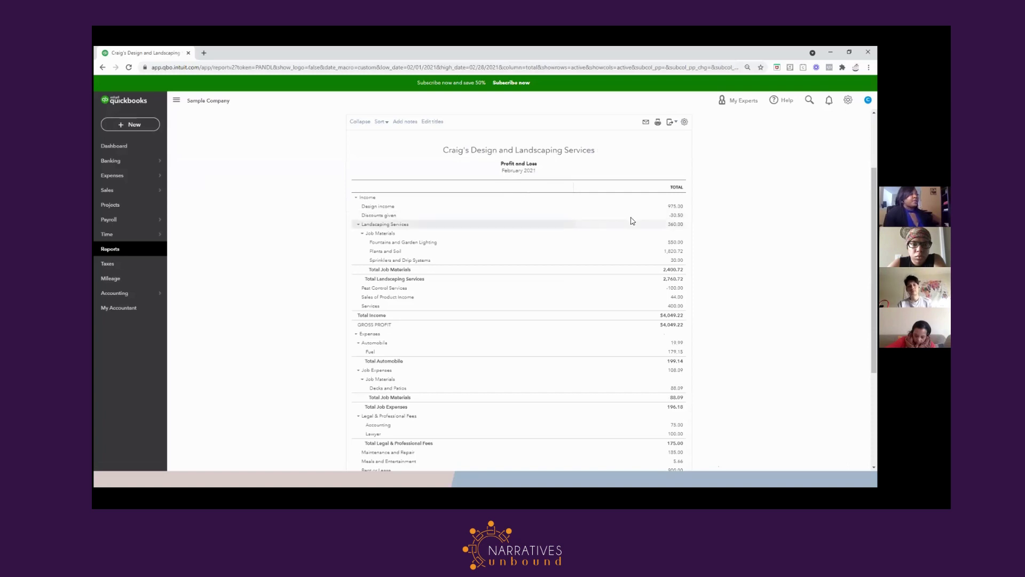
Review the February 2021 Profit and Loss report, collapsing and re-expanding the Landscaping Services income group
scroll(585, 210, "up", 1)
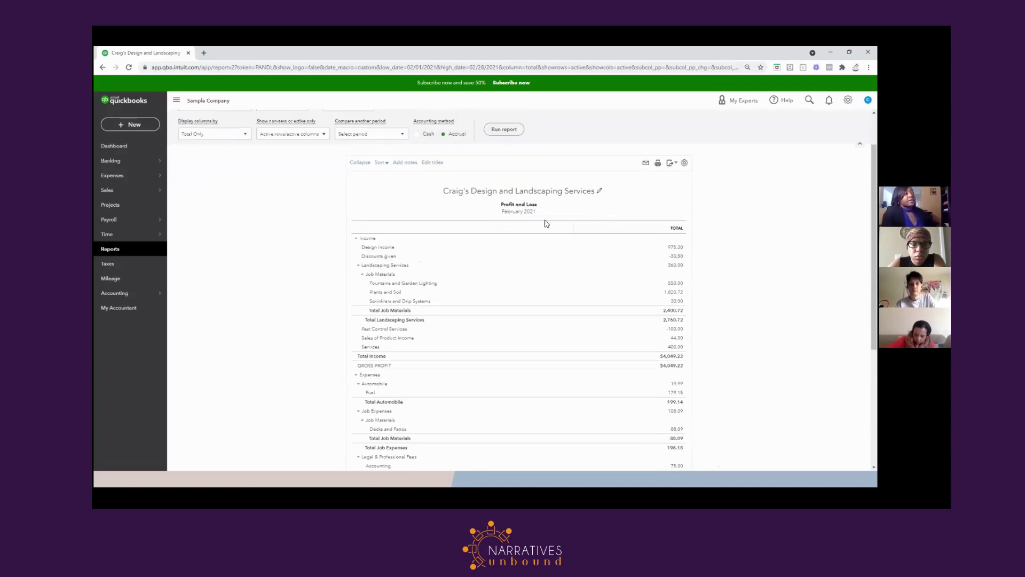
scroll(637, 259, "down", 2)
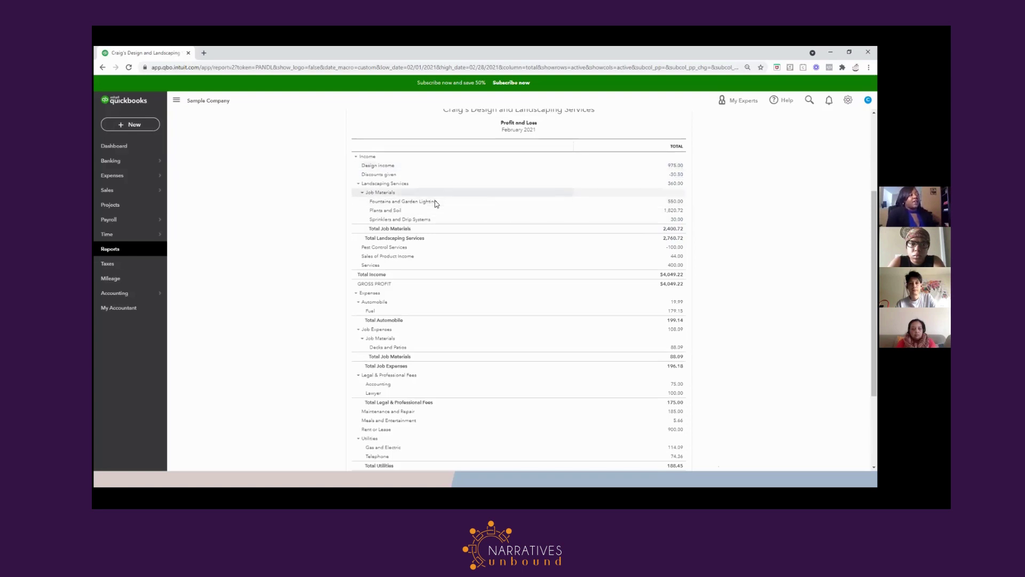
left_click(358, 184)
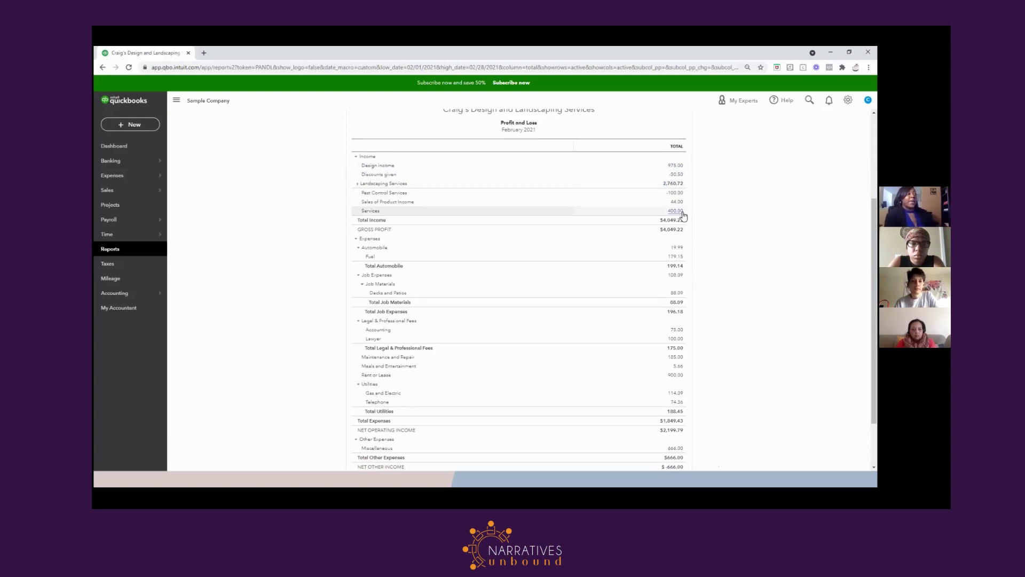
left_click(358, 184)
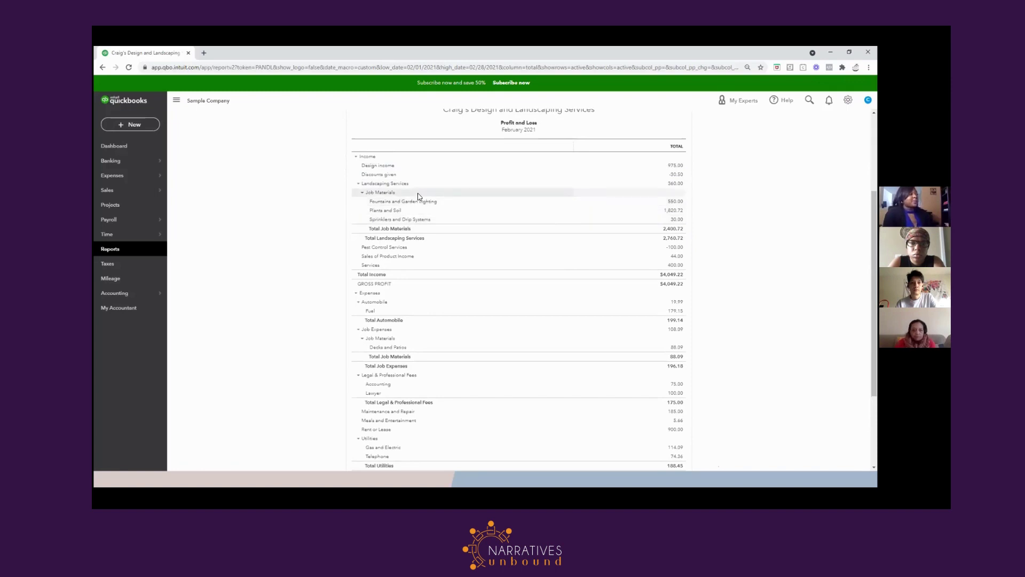
scroll(419, 196, "down", 1)
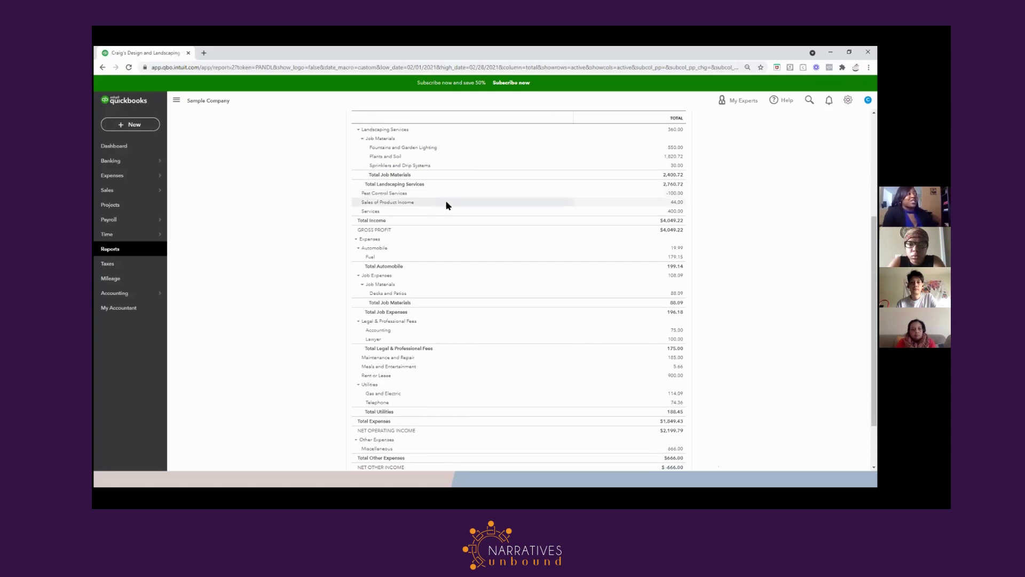
Read through the Profit and Loss lines from the income accounts through gross profit and expenses to net income
scroll(546, 211, "down", 1)
scroll(546, 212, "down", 1)
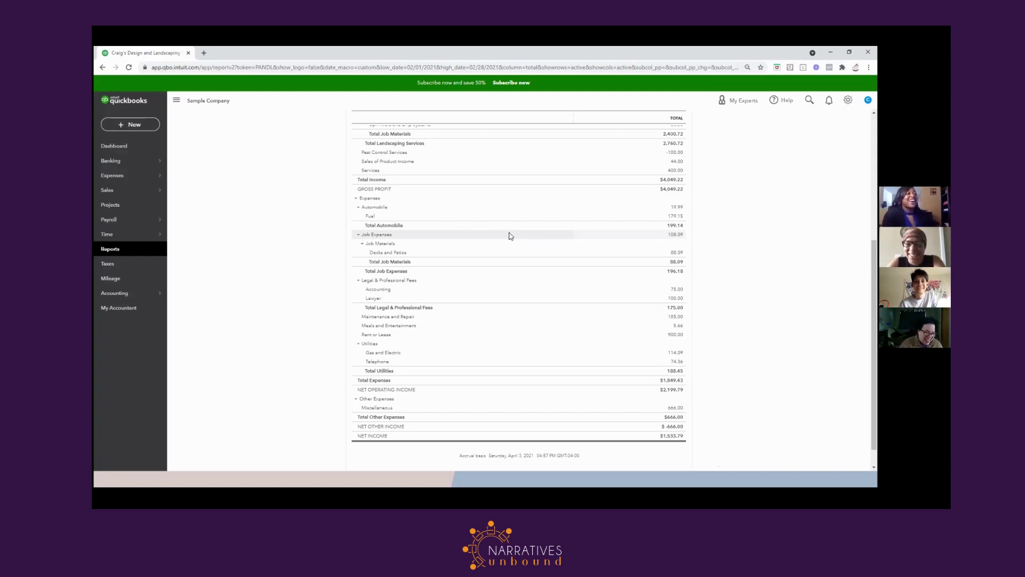
scroll(701, 269, "up", 5)
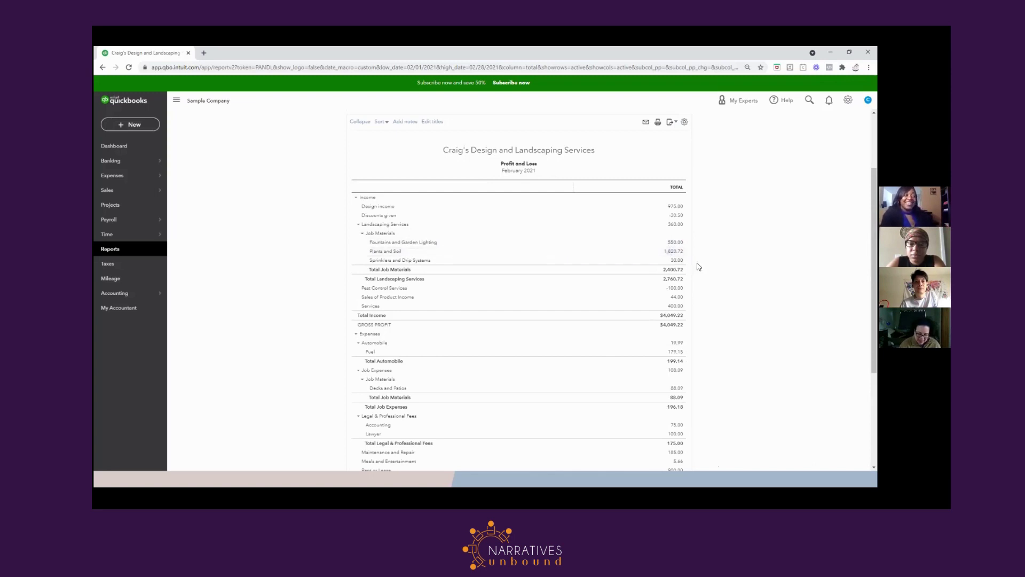
scroll(697, 265, "down", 3)
scroll(698, 266, "up", 2)
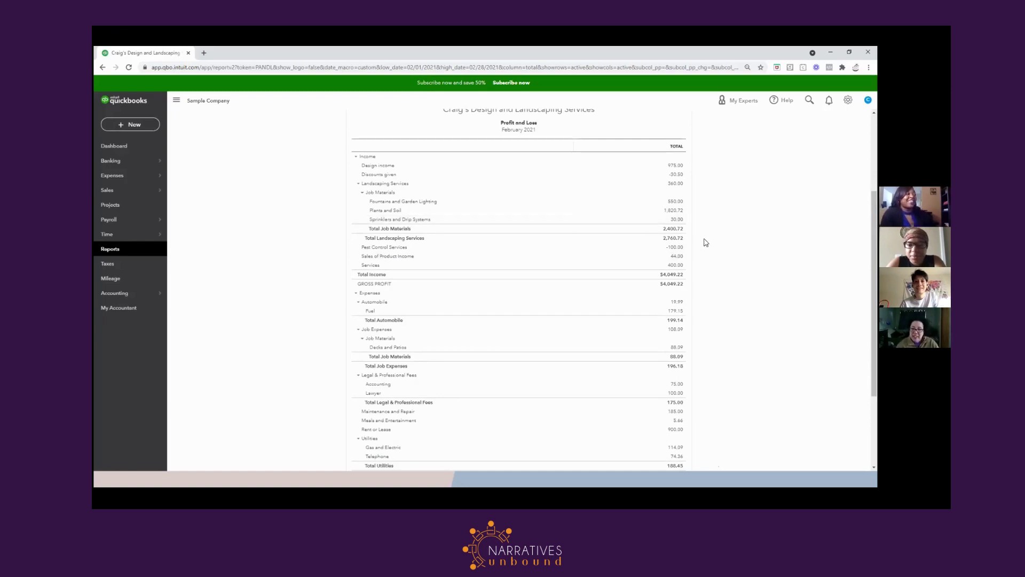
scroll(717, 258, "down", 2)
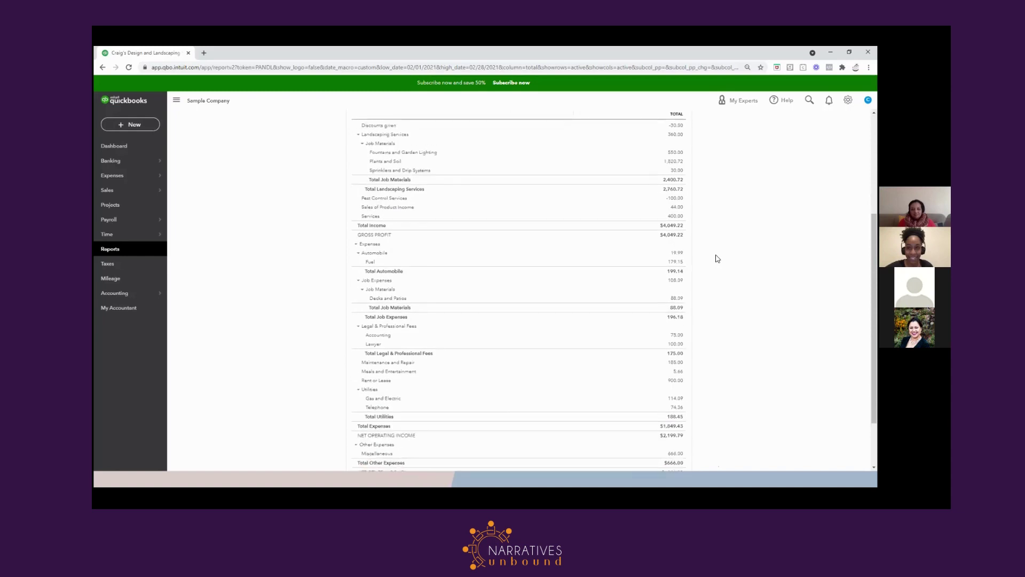
scroll(717, 259, "down", 2)
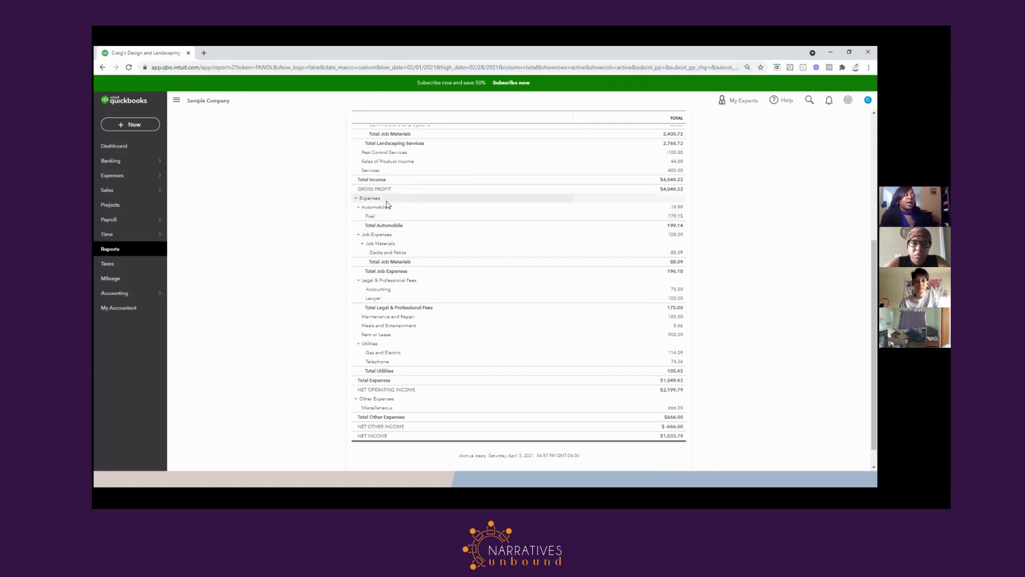
scroll(423, 203, "up", 1)
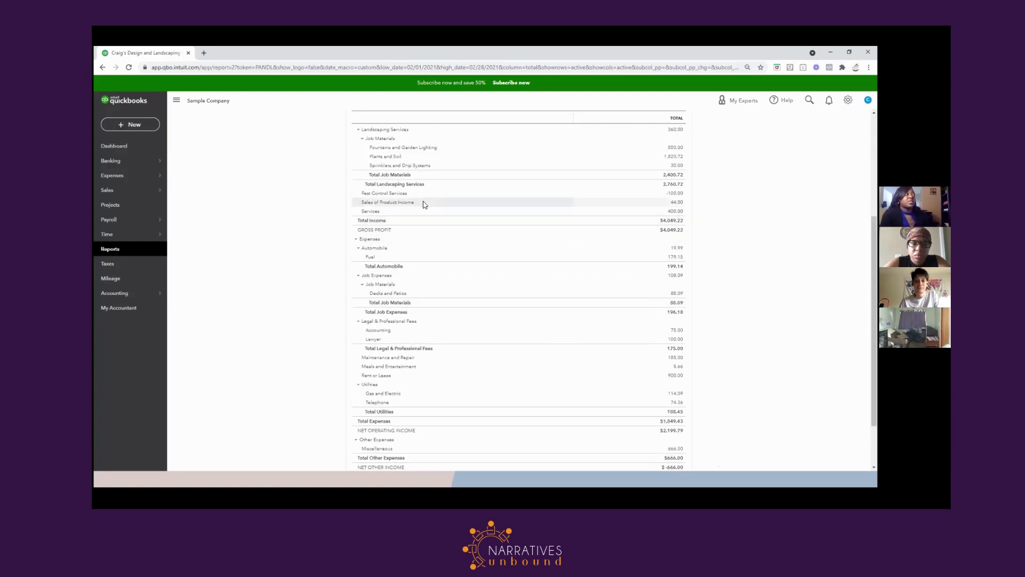
scroll(425, 204, "up", 1)
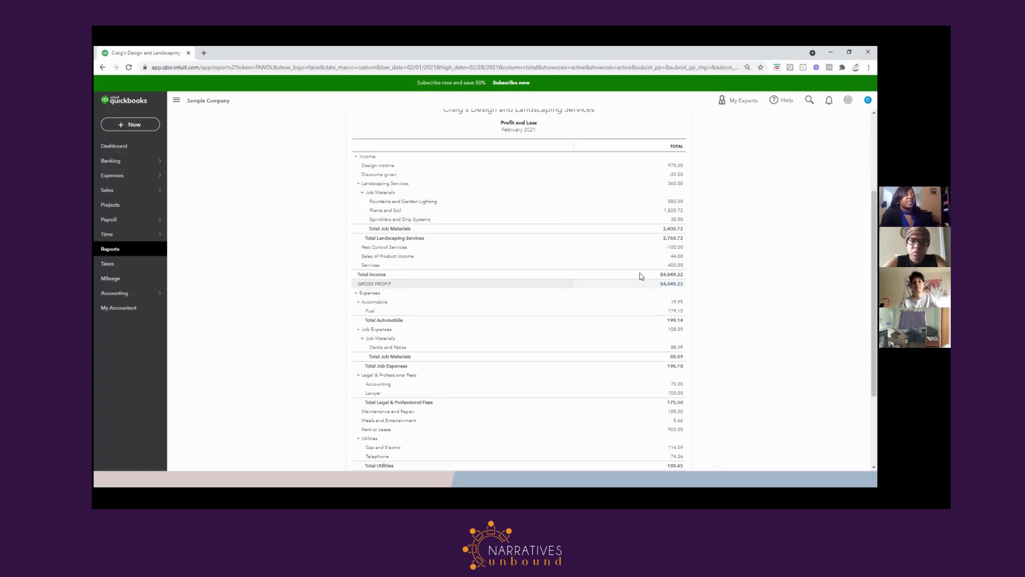
scroll(401, 238, "down", 1)
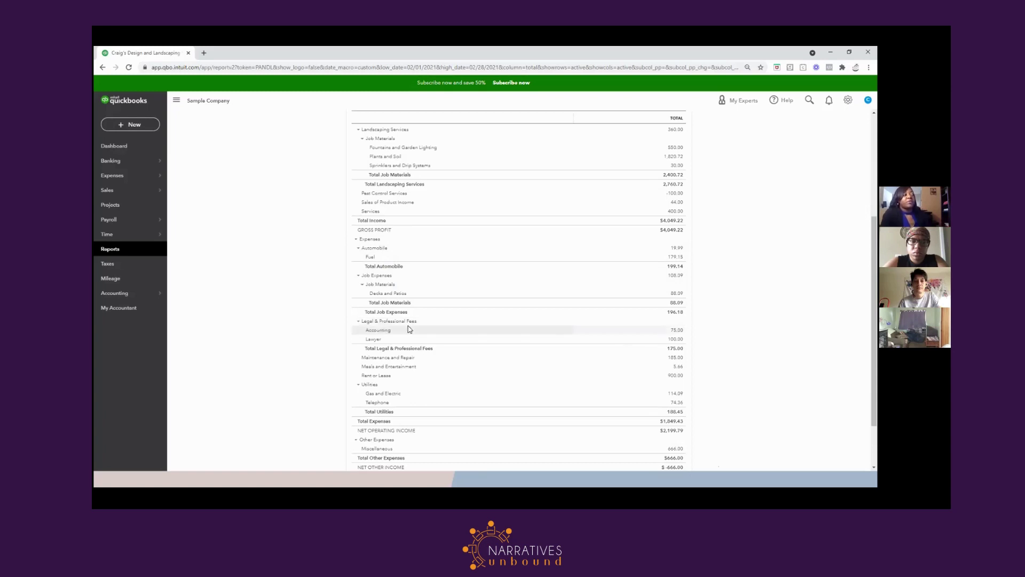
scroll(412, 326, "down", 2)
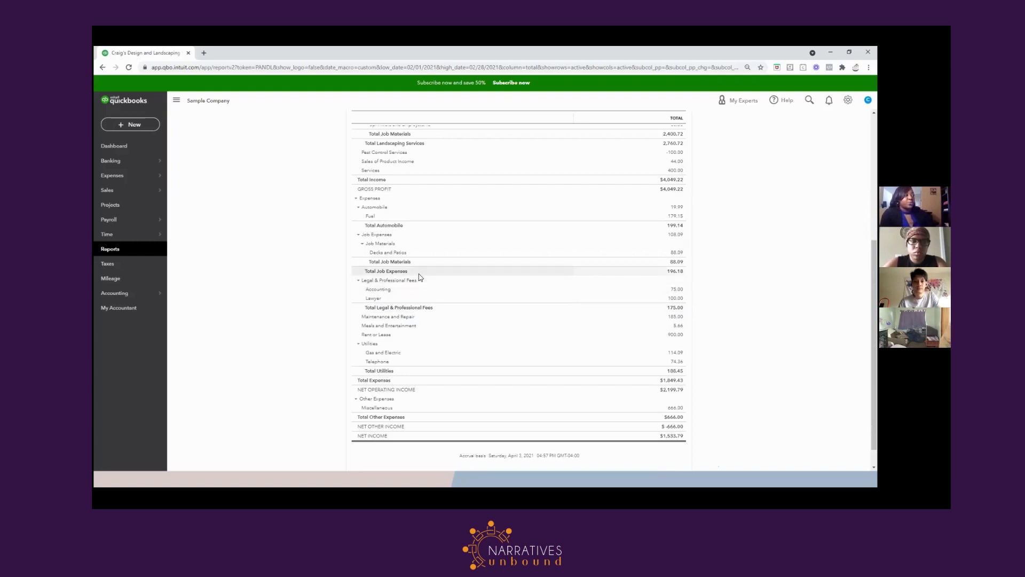
scroll(430, 281, "down", 1)
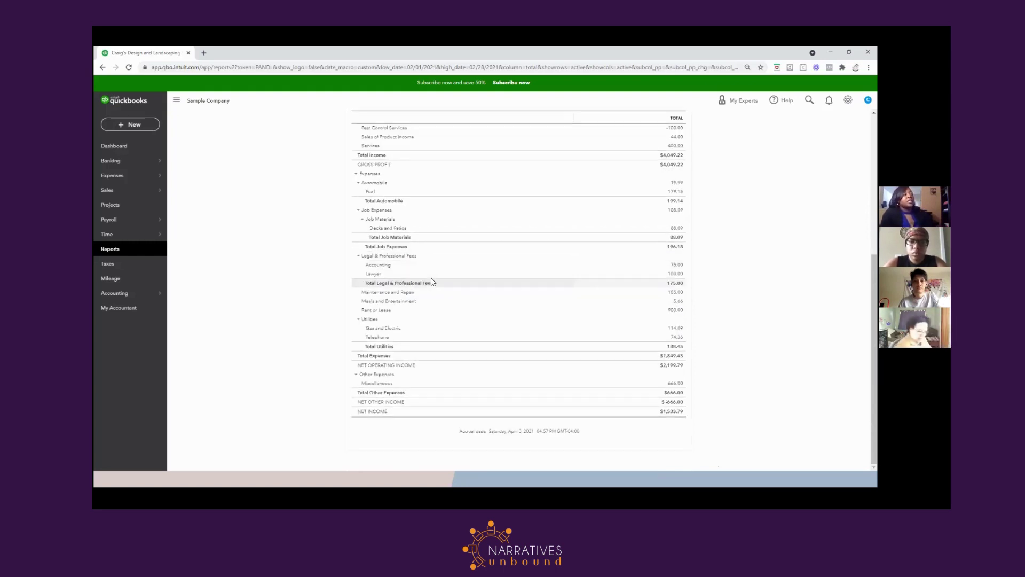
Collapse and re-expand the Utilities expense group, and look over the neighbouring expense lines
left_click(357, 319)
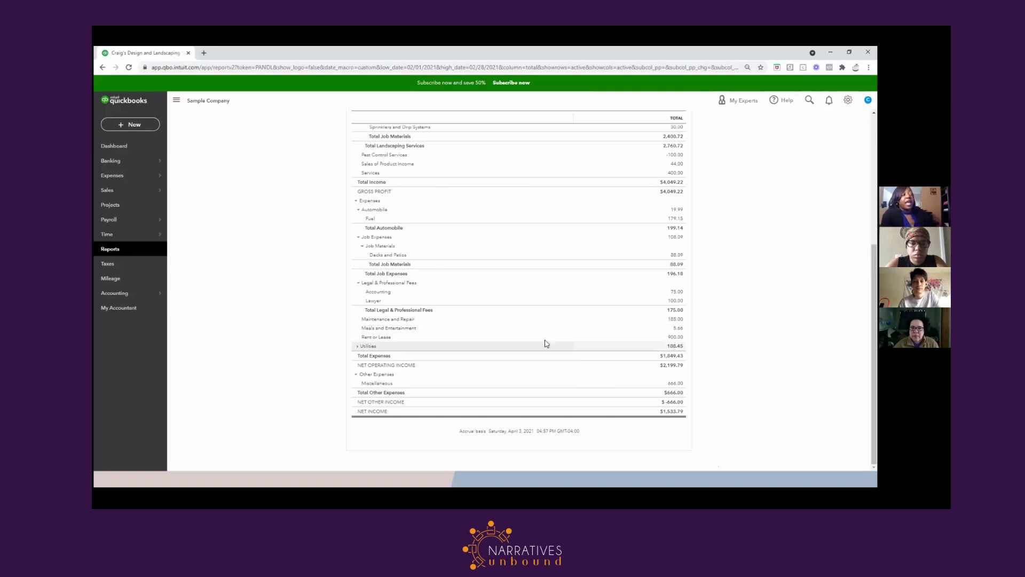
left_click(355, 345)
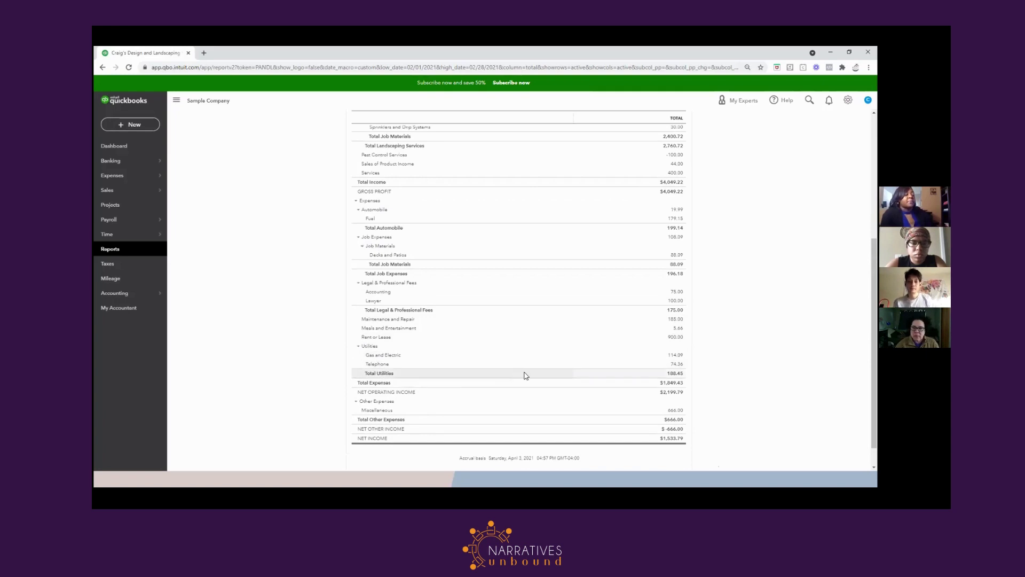
scroll(665, 374, "down", 1)
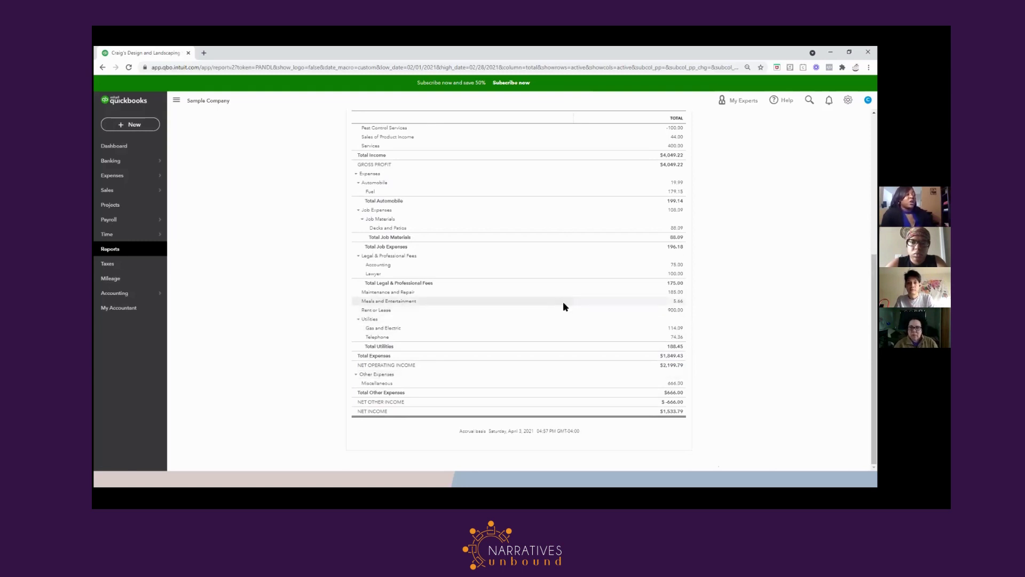
scroll(563, 303, "up", 1)
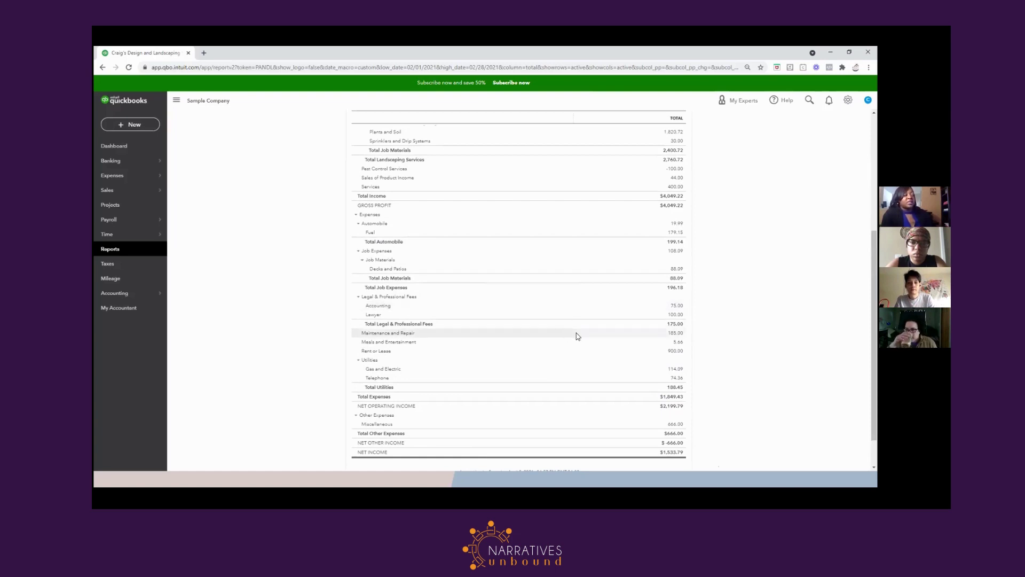
Run the Profit and Loss report for This Year with columns displayed by Months
scroll(544, 284, "up", 5)
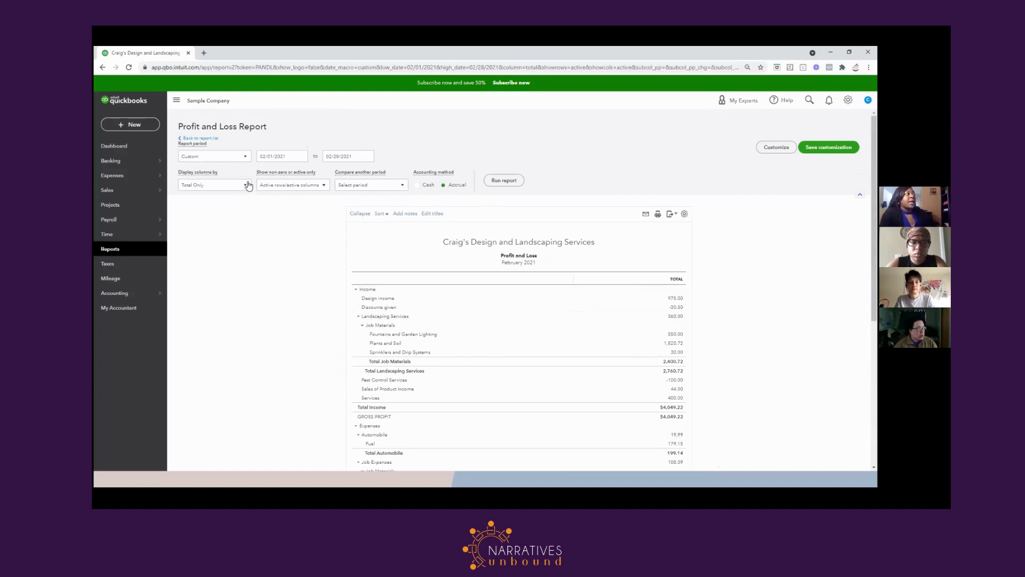
left_click(246, 157)
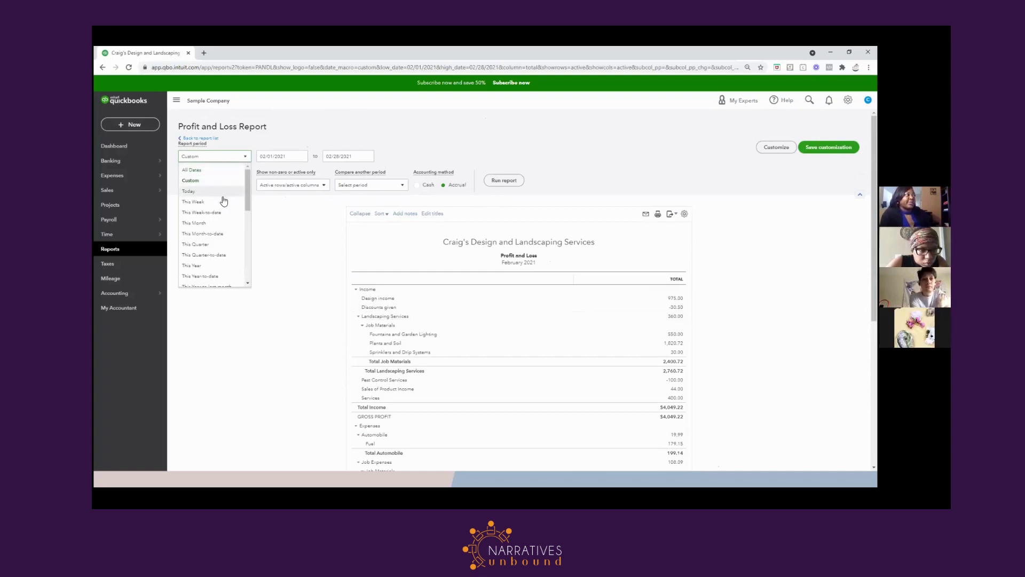
left_click(214, 266)
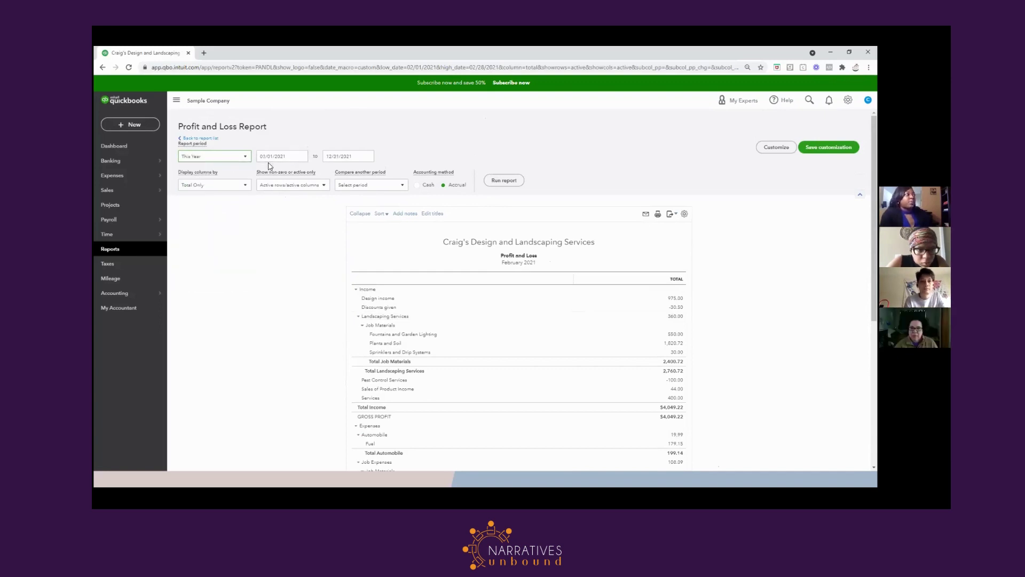
left_click(244, 186)
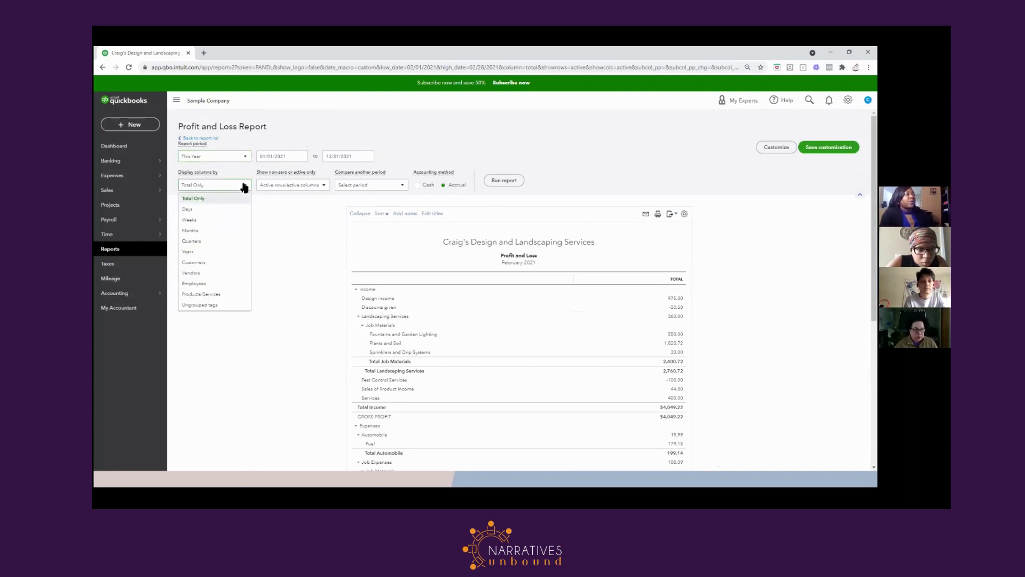
left_click(228, 233)
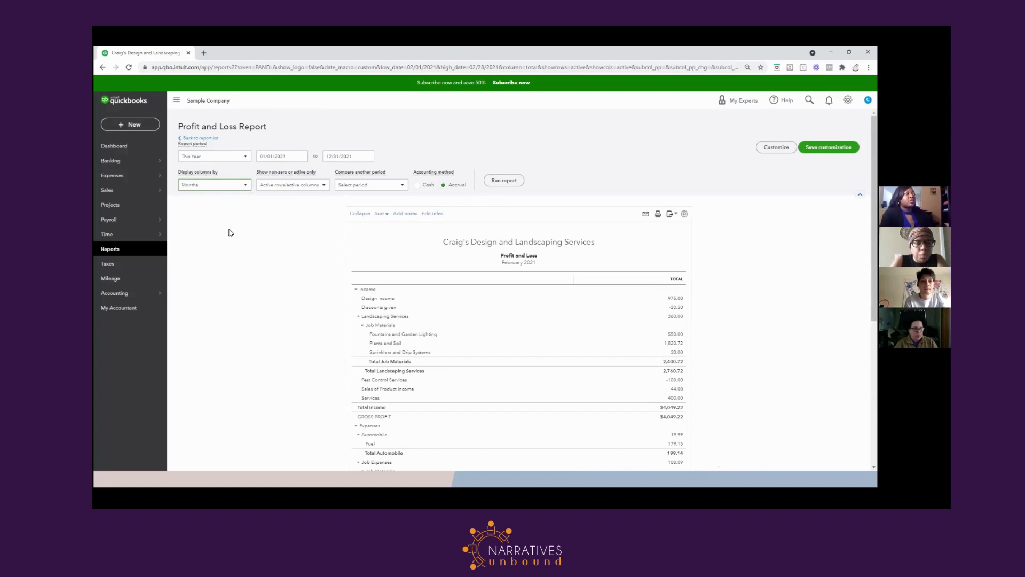
left_click(507, 183)
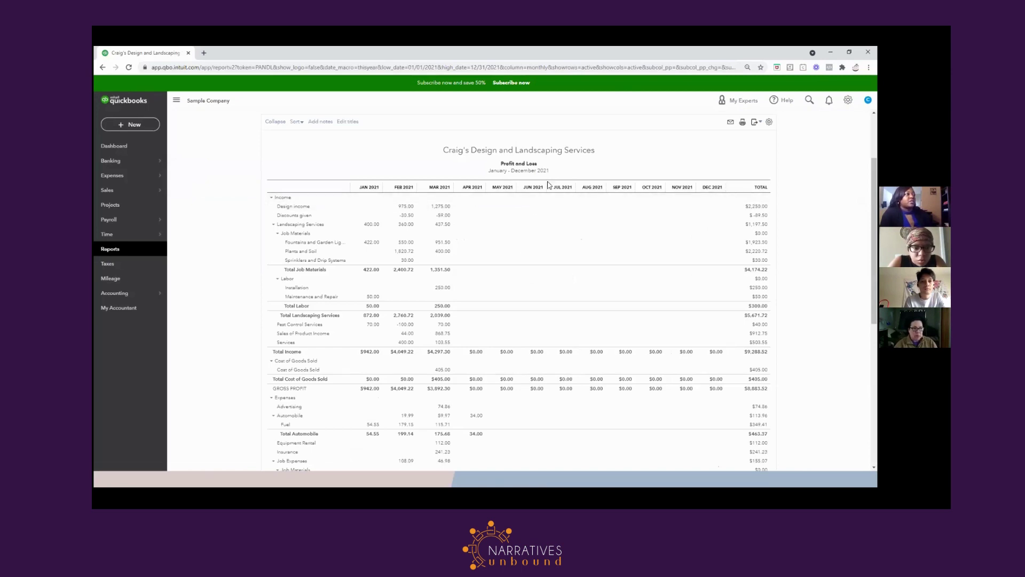
Set the report period's end date to 03/31/2021 and rerun the Profit and Loss report
scroll(549, 185, "up", 3)
left_click(358, 147)
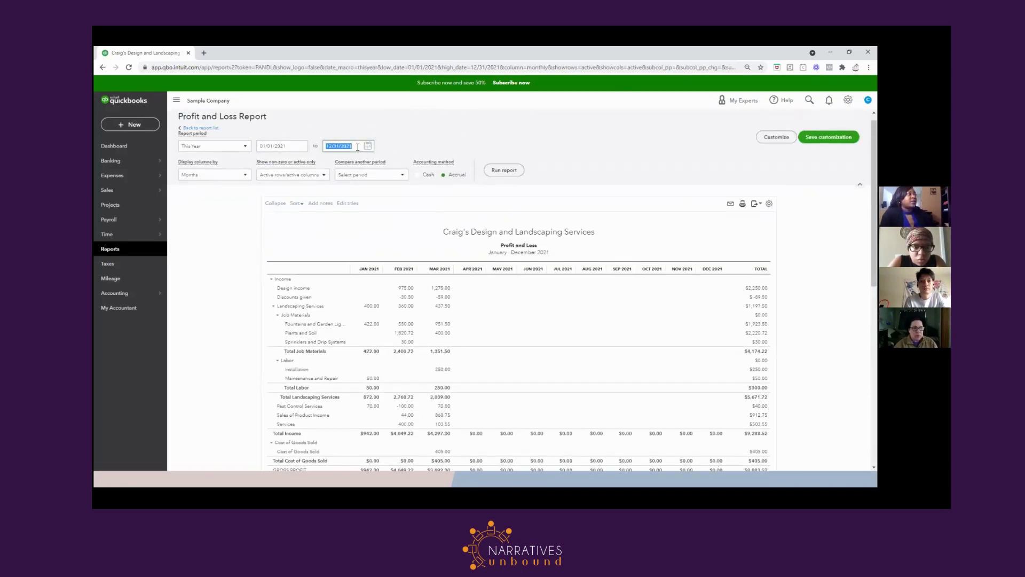
type("03/")
type("3")
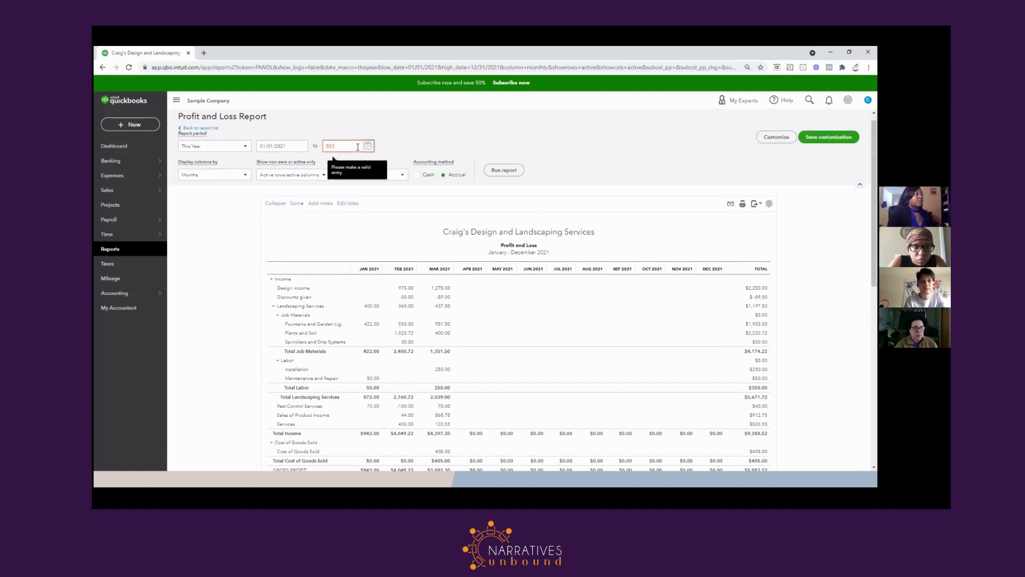
type("1/2021")
key("Tab")
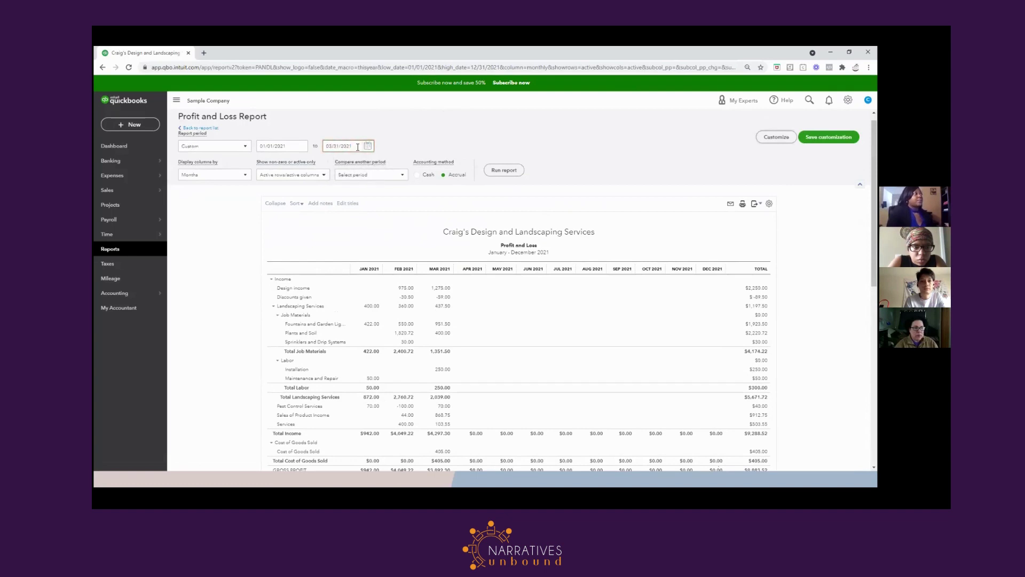
left_click(504, 171)
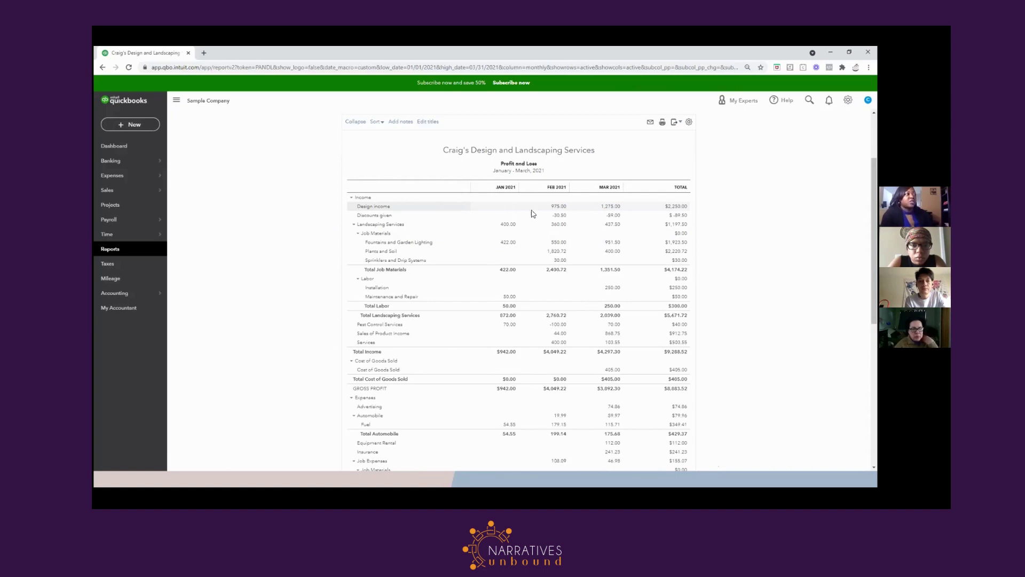
Review the January to March 2021 Profit and Loss, comparing monthly income, cost of goods sold and expense columns
scroll(643, 288, "down", 3)
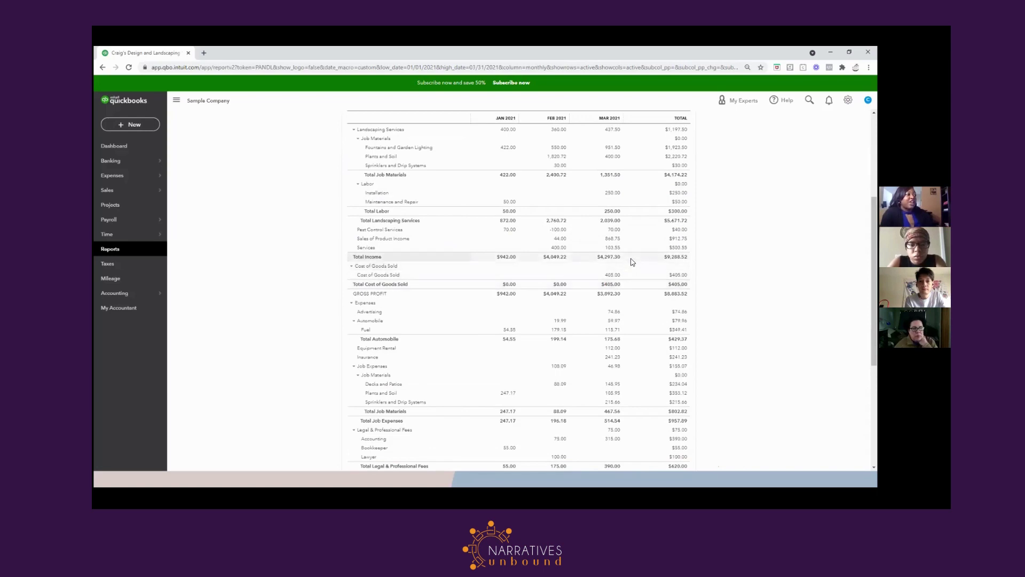
scroll(640, 258, "up", 2)
scroll(643, 258, "up", 2)
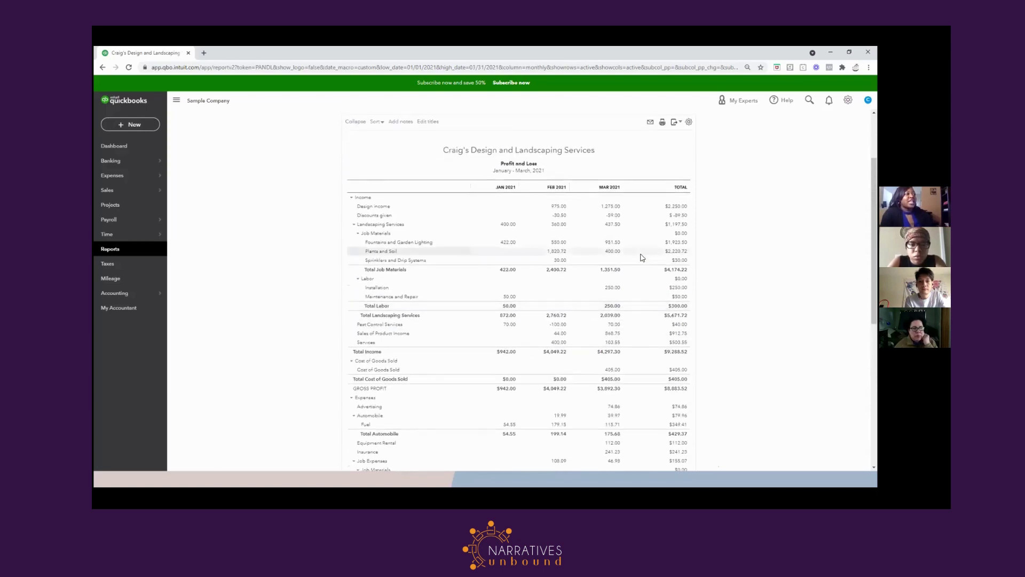
scroll(642, 258, "up", 2)
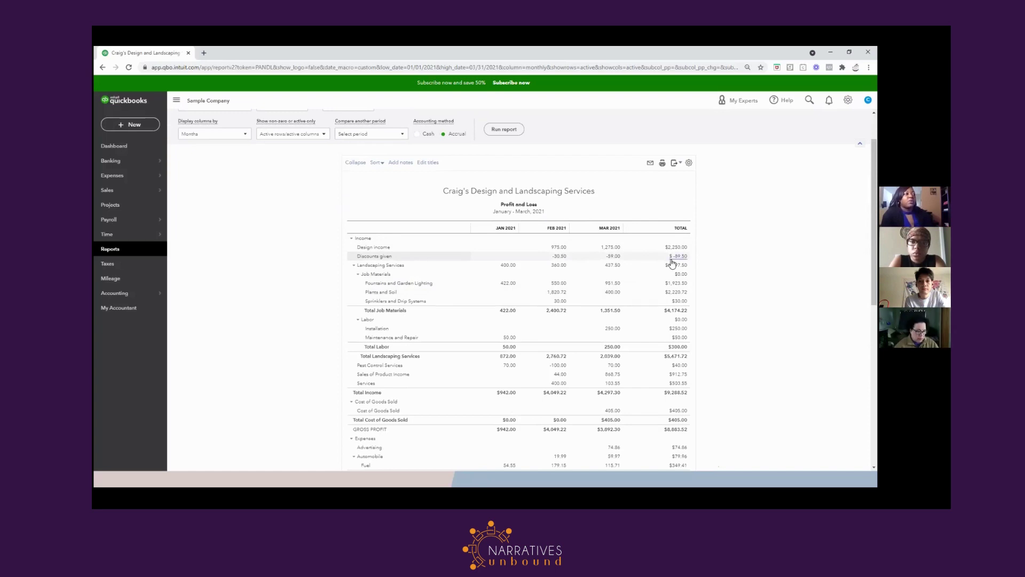
scroll(672, 261, "down", 1)
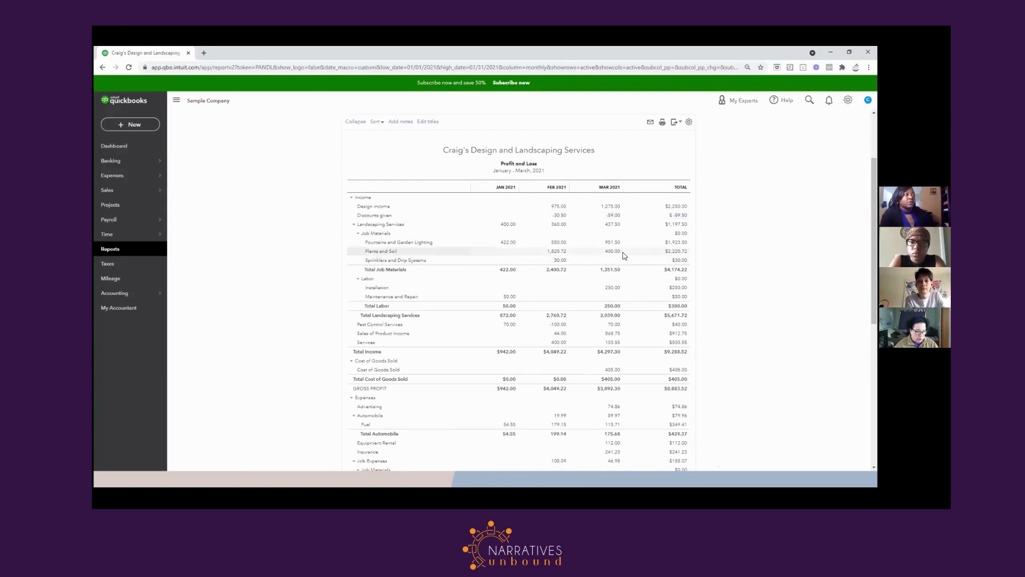
scroll(623, 253, "down", 1)
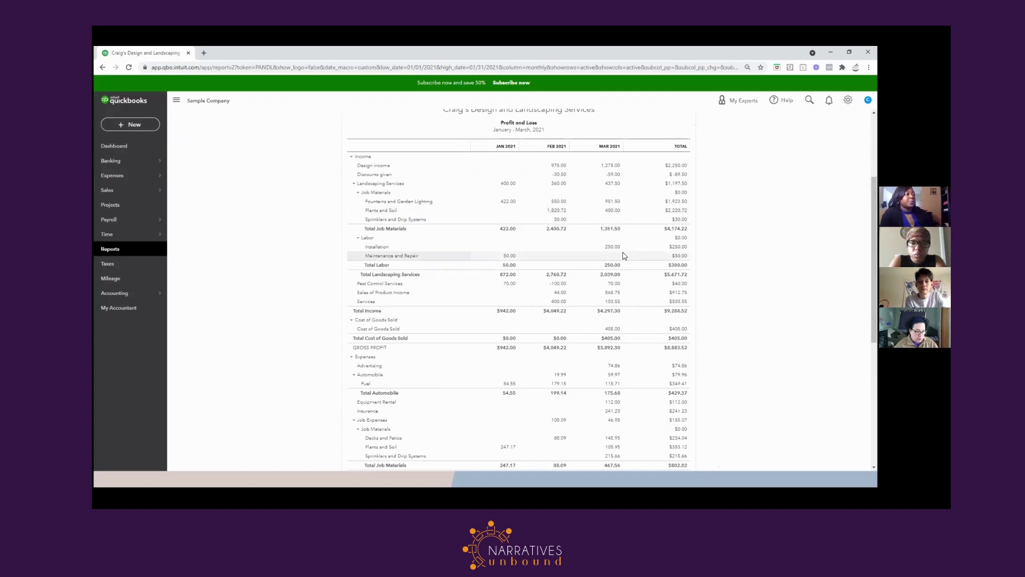
scroll(624, 256, "up", 1)
scroll(624, 255, "up", 2)
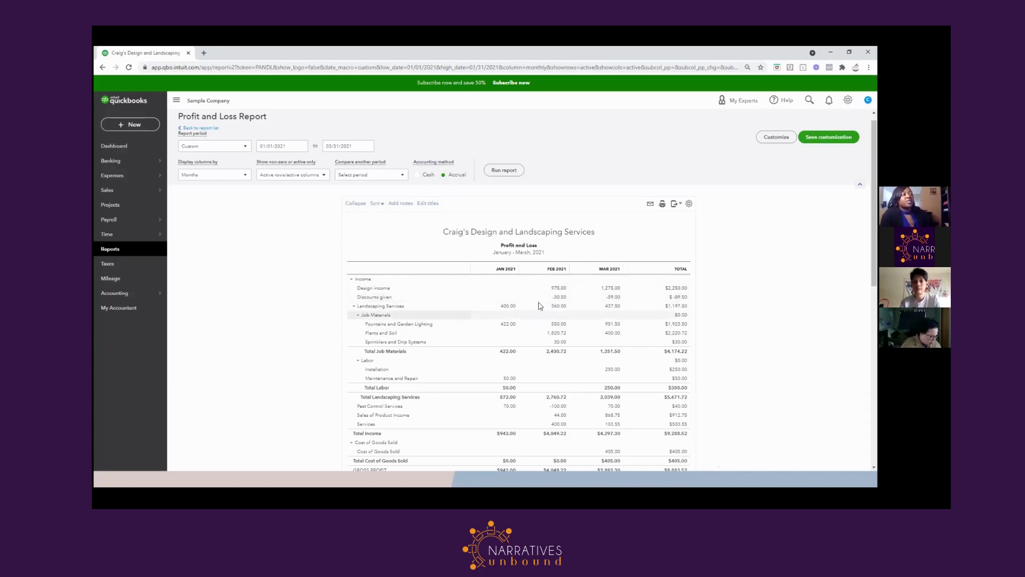
Switch the accounting method to Cash, rerun the report and look over the monthly income figures
left_click(417, 174)
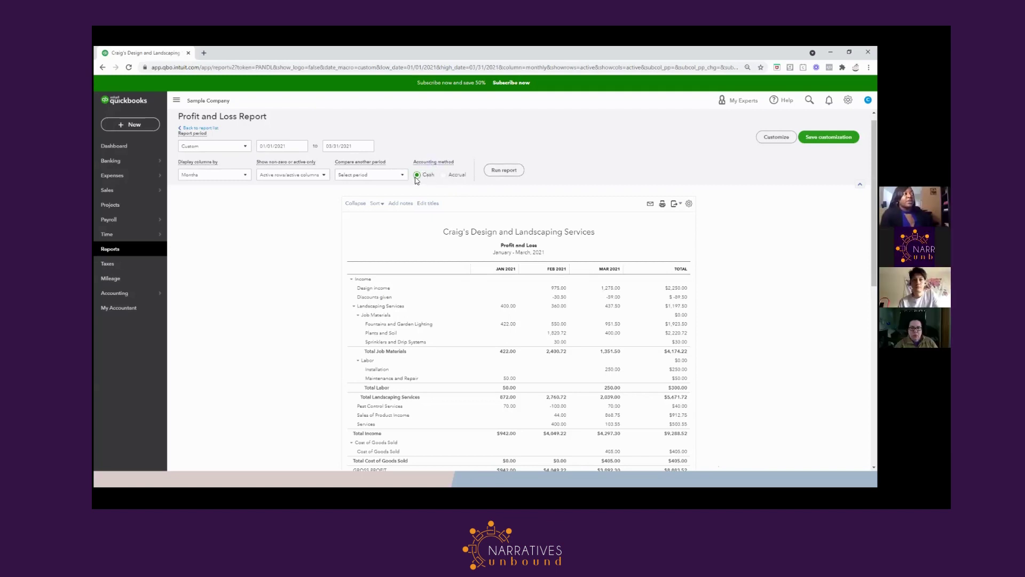
left_click(501, 170)
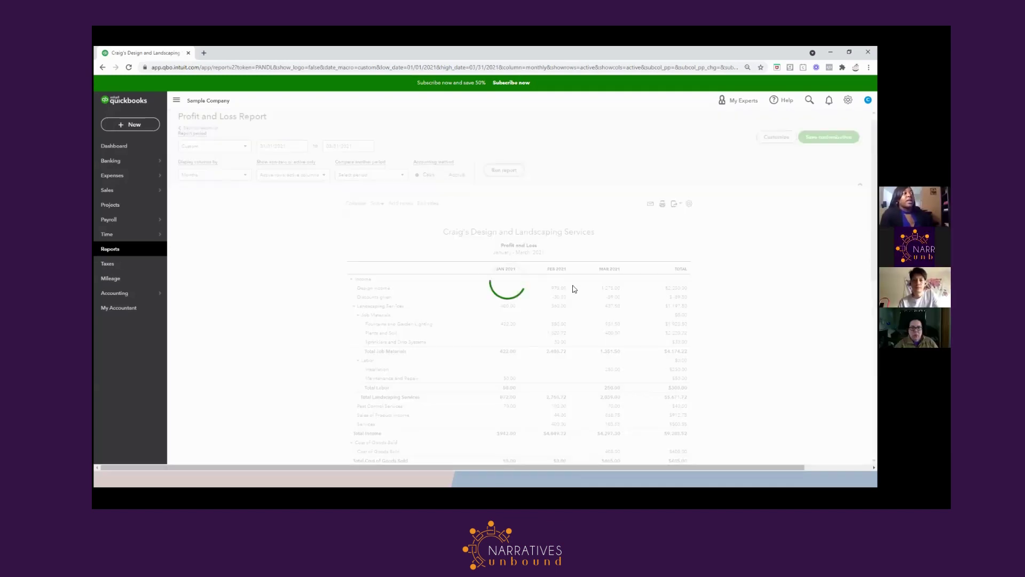
scroll(587, 297, "down", 2)
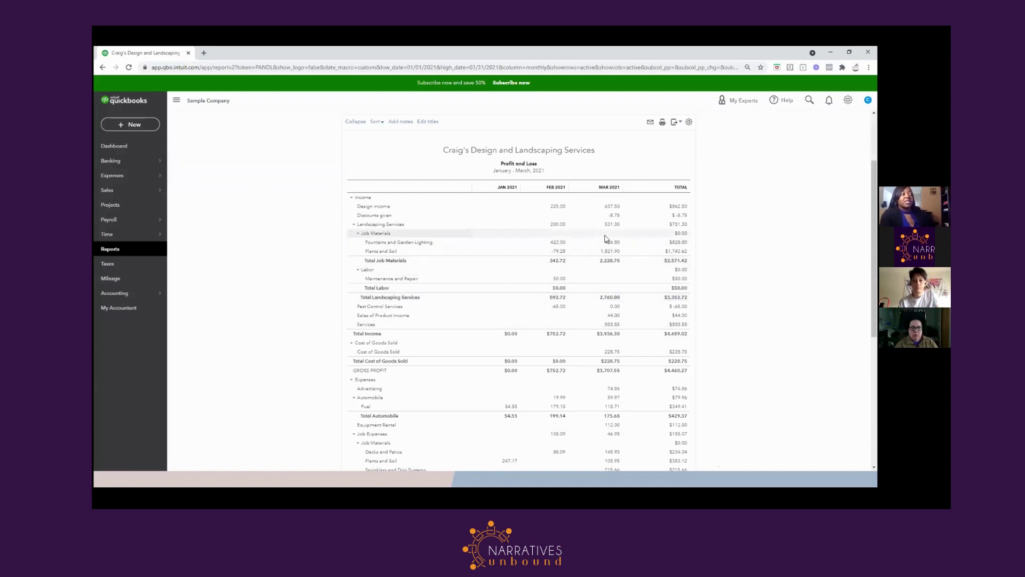
scroll(607, 239, "up", 2)
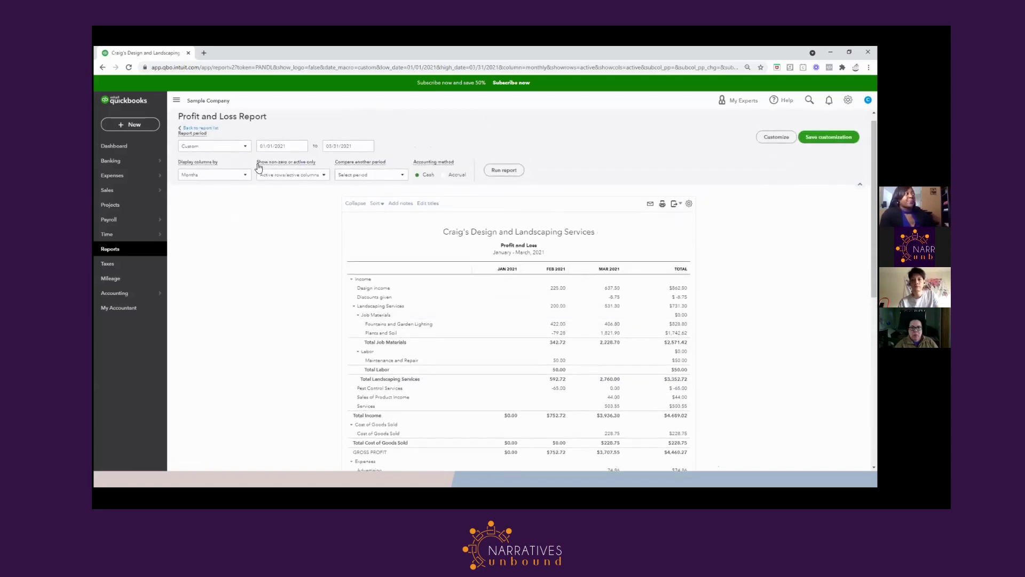
Set the report period to Last Month and rerun the Profit and Loss report
left_click(242, 147)
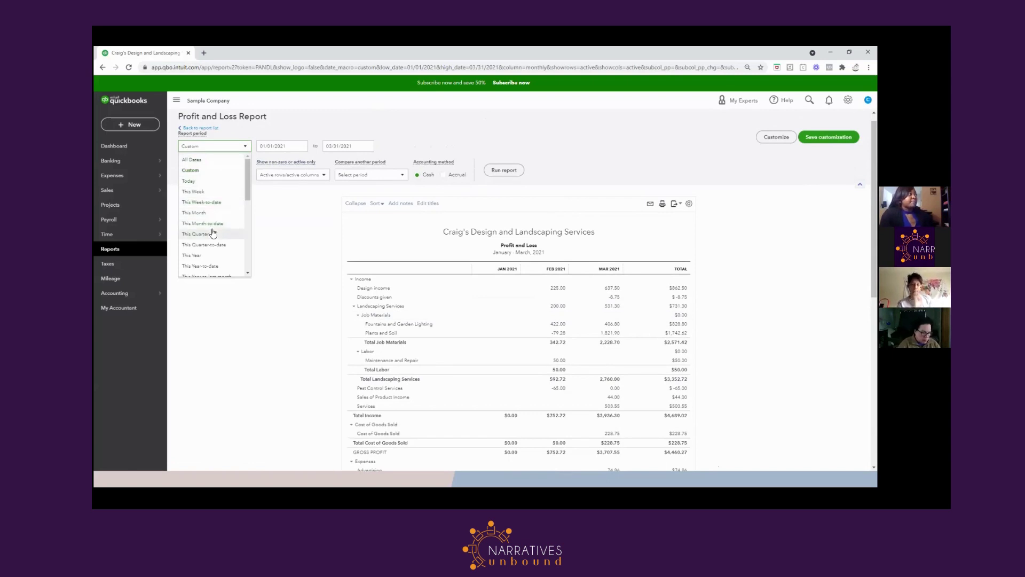
scroll(212, 233, "down", 1)
scroll(213, 233, "down", 2)
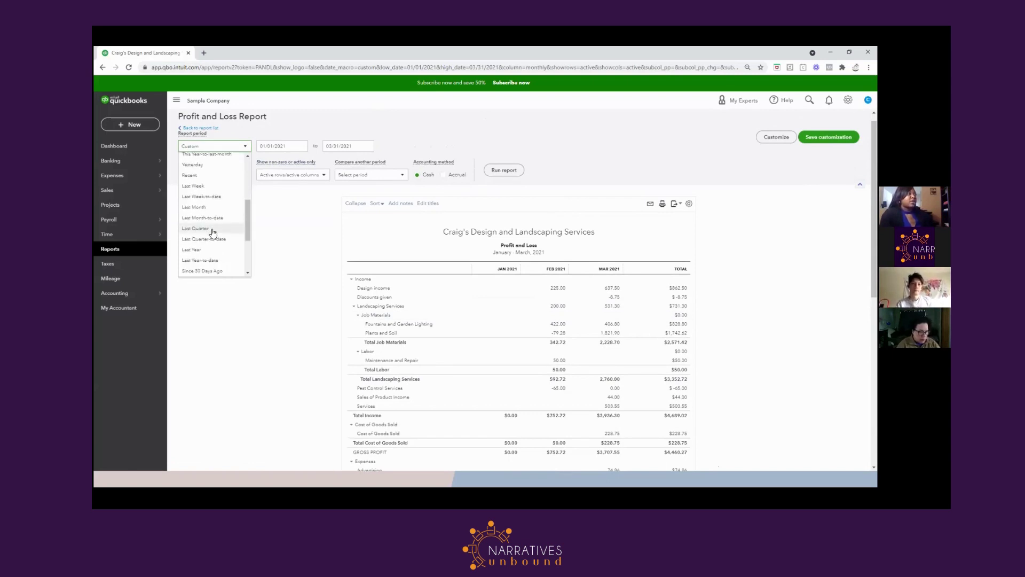
scroll(212, 230, "down", 1)
left_click(213, 207)
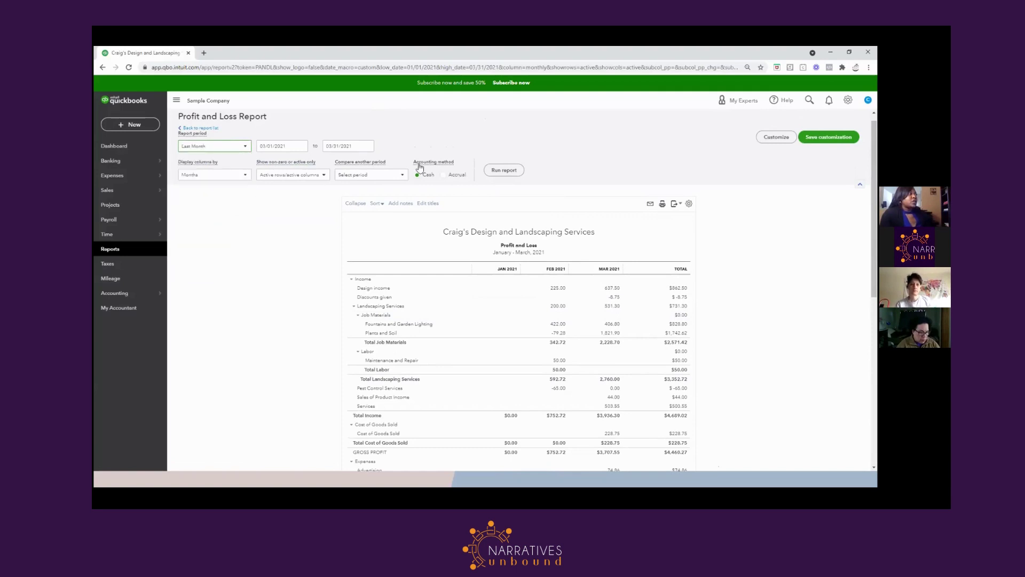
left_click(502, 170)
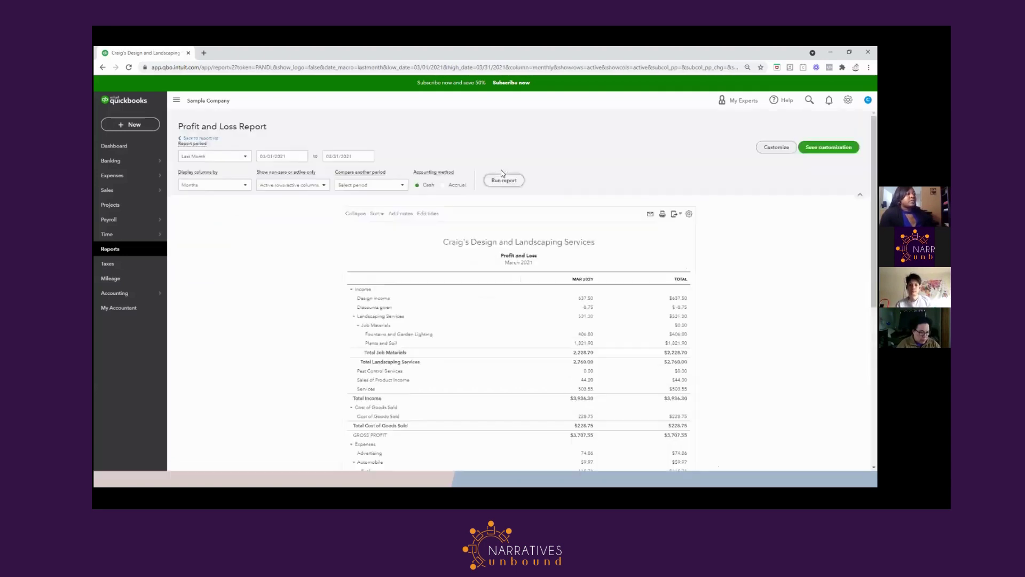
Change the column display to Total Only and rerun the Profit and Loss report
left_click(237, 180)
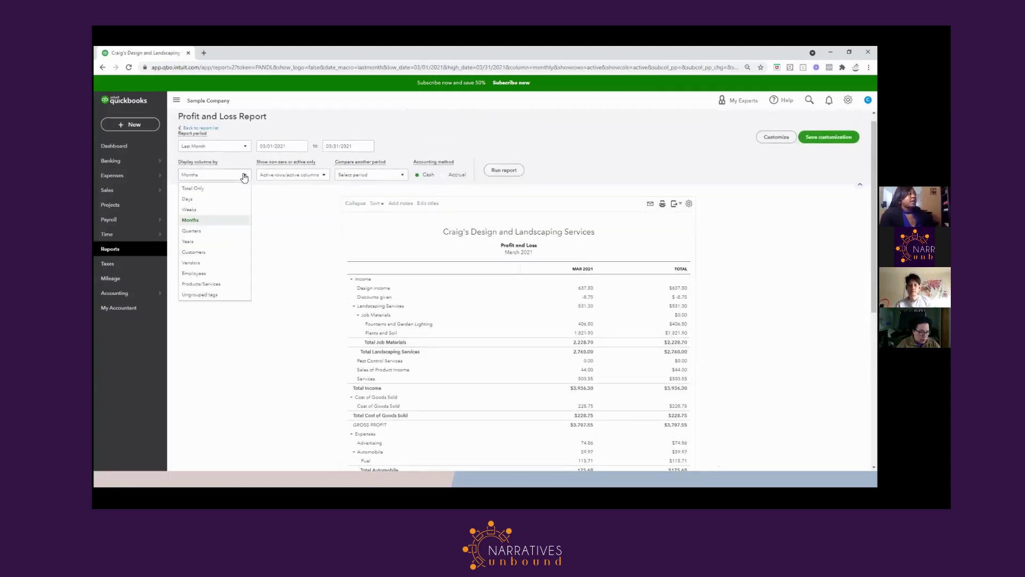
left_click(218, 189)
left_click(503, 170)
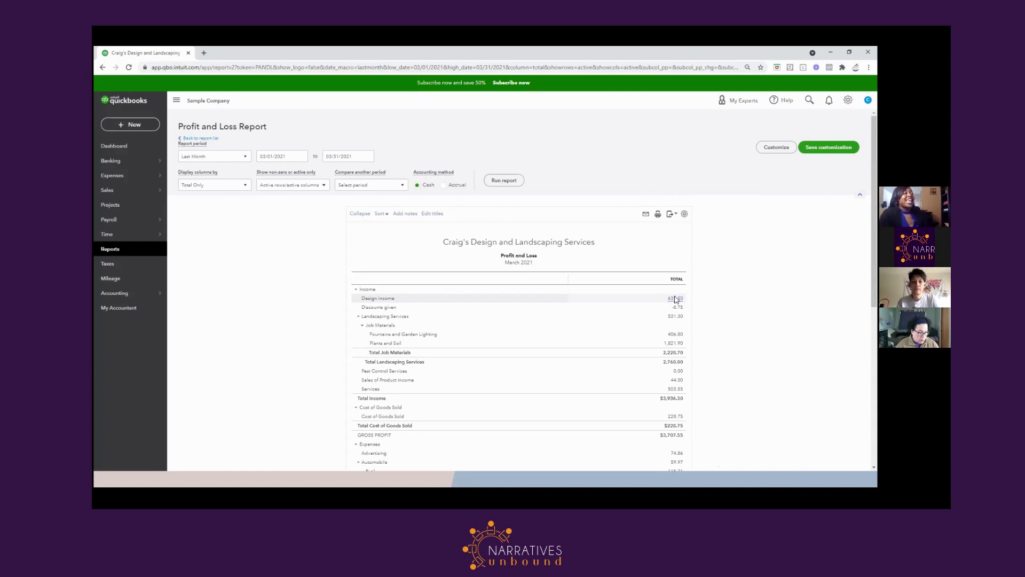
Switch the accounting method to Accrual, rerun the March 2021 report and look over its income and expense totals
left_click(442, 185)
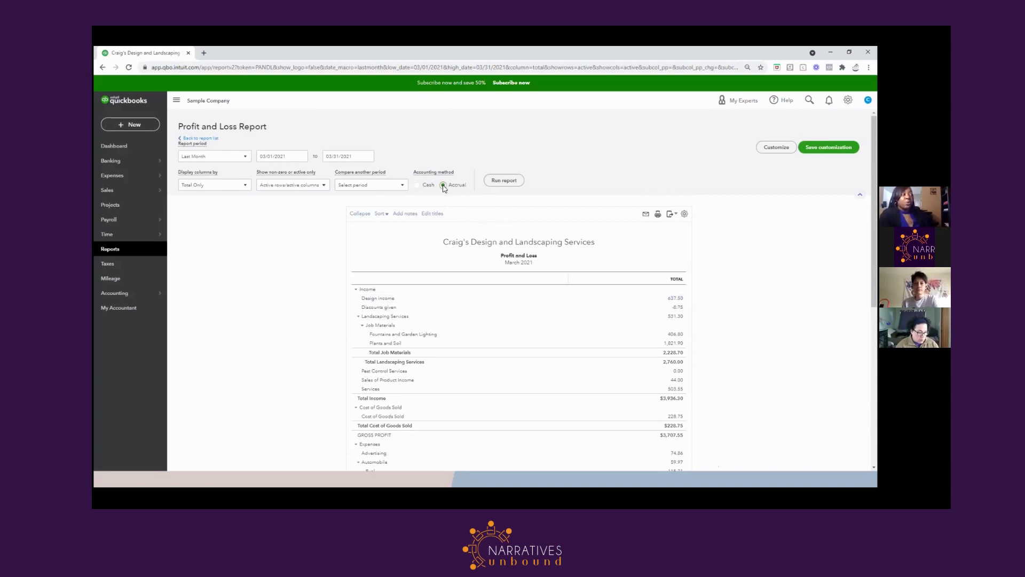
left_click(499, 182)
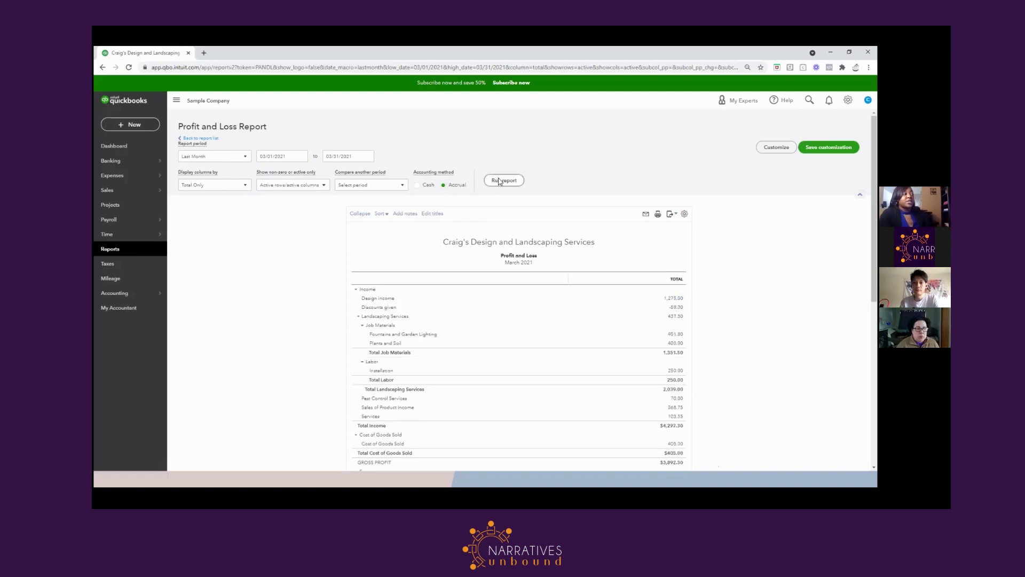
scroll(500, 182, "down", 2)
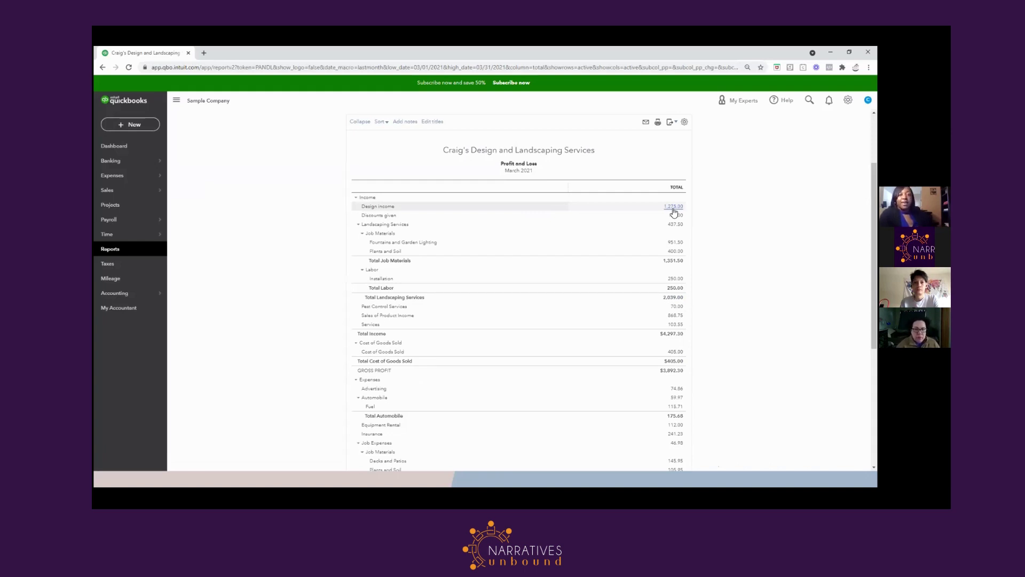
scroll(674, 234, "up", 1)
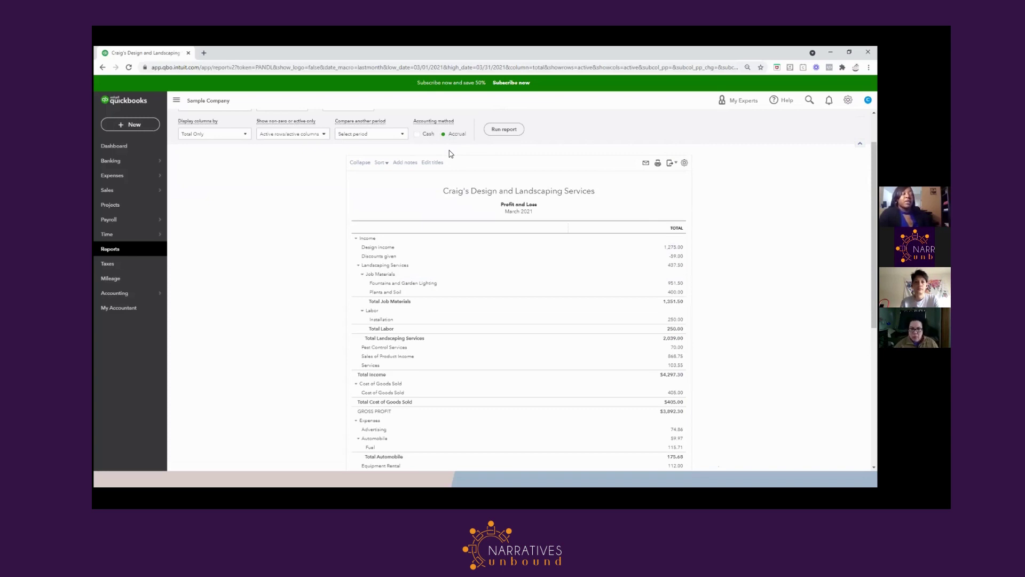
scroll(449, 154, "up", 2)
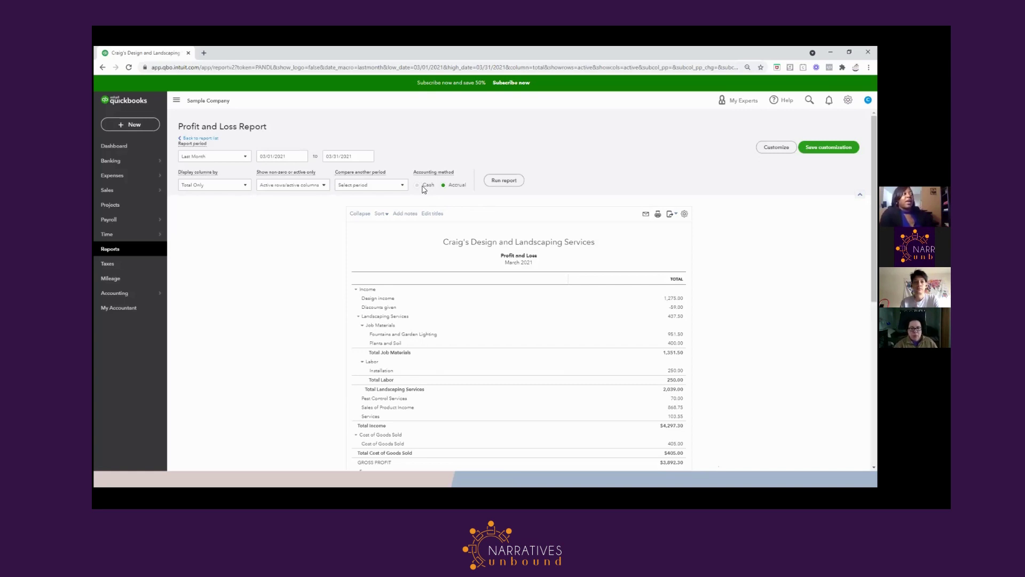
scroll(558, 285, "down", 2)
scroll(557, 285, "up", 2)
Return the accounting method to Cash, rerun the report and check the accounting basis noted in its footer
left_click(417, 185)
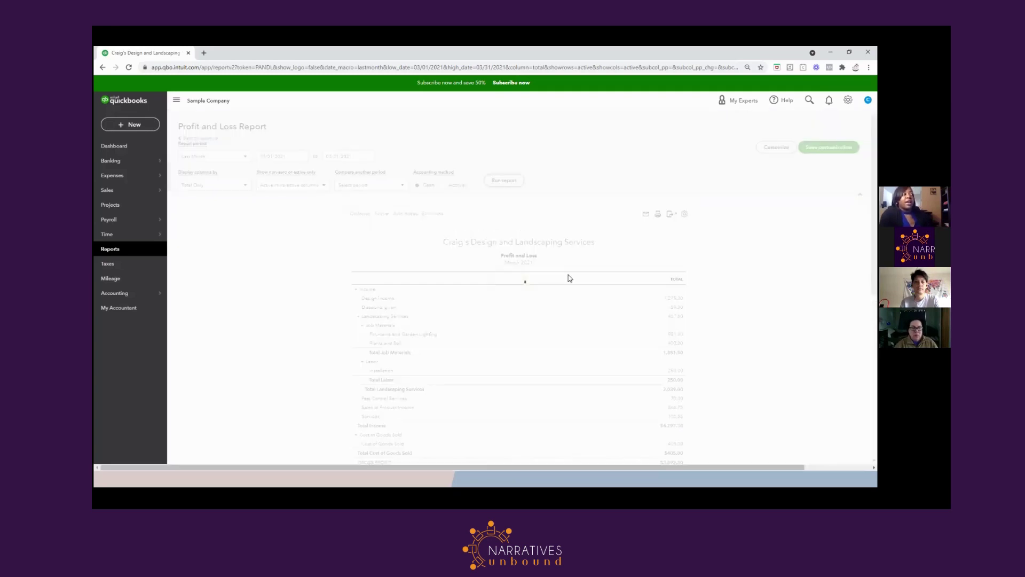
scroll(568, 277, "down", 8)
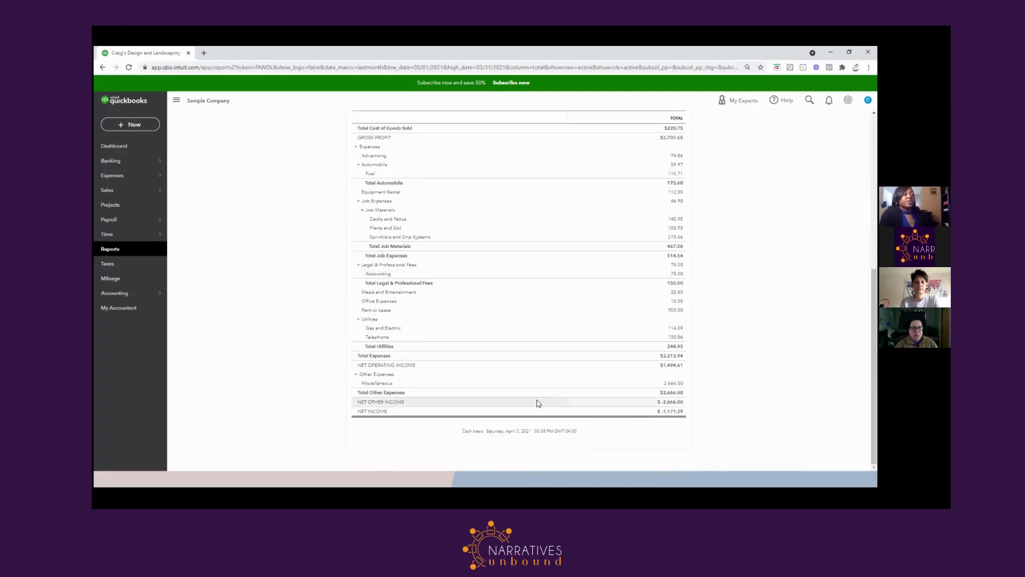
left_click_drag(460, 431, 488, 431)
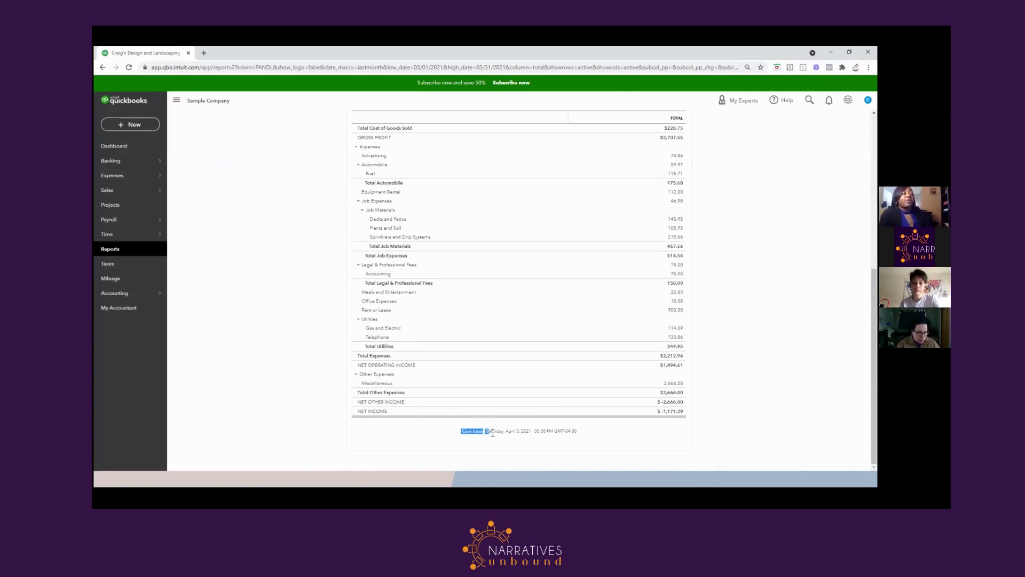
scroll(550, 420, "up", 10)
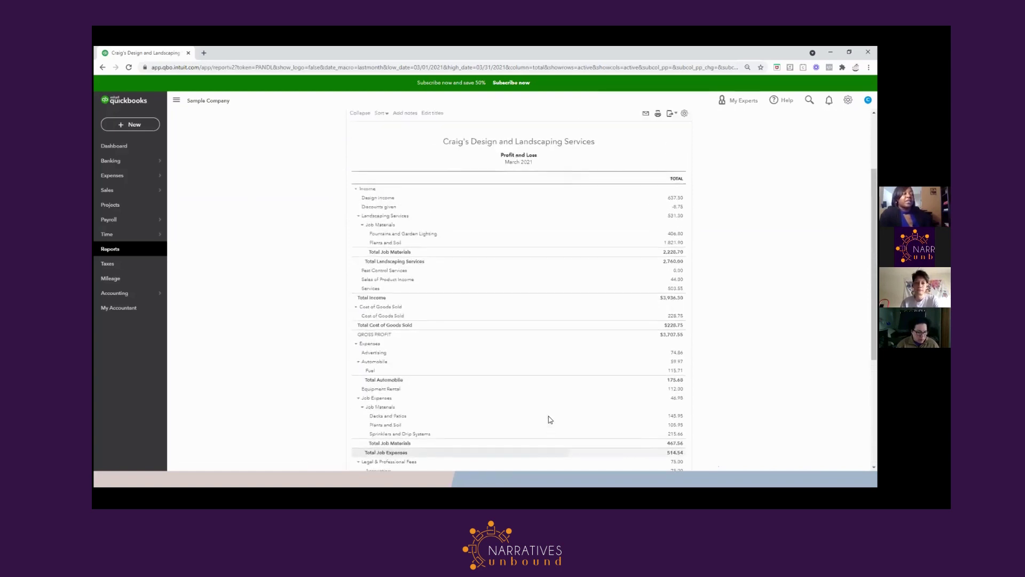